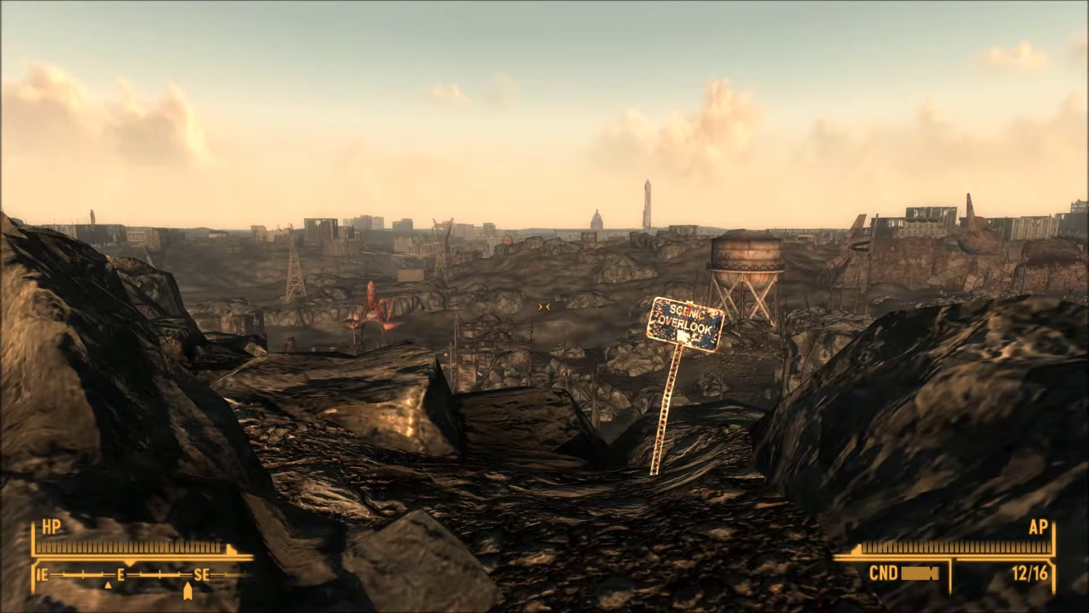
- Walk from the Scenic Overlook past the wrecked car toward the ruined town, then open the stats screen
key(w)
key(w)
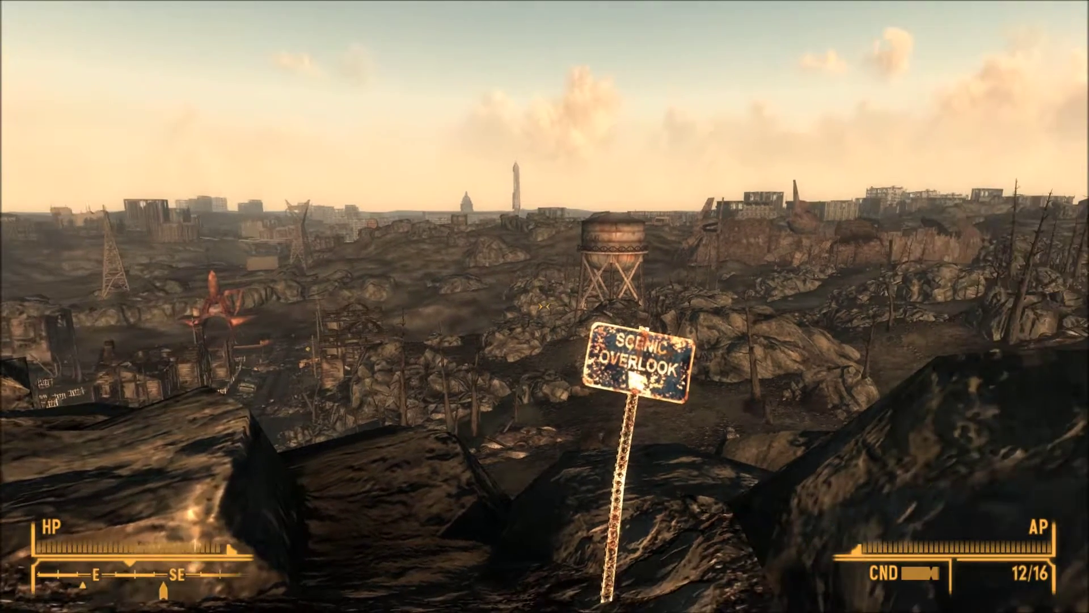
key(w)
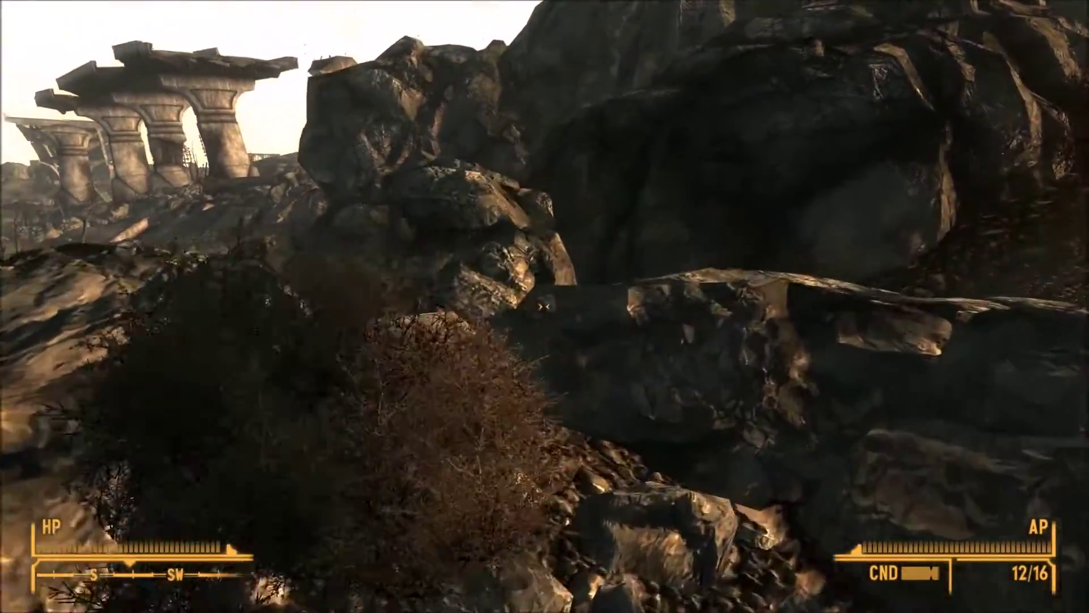
key(w)
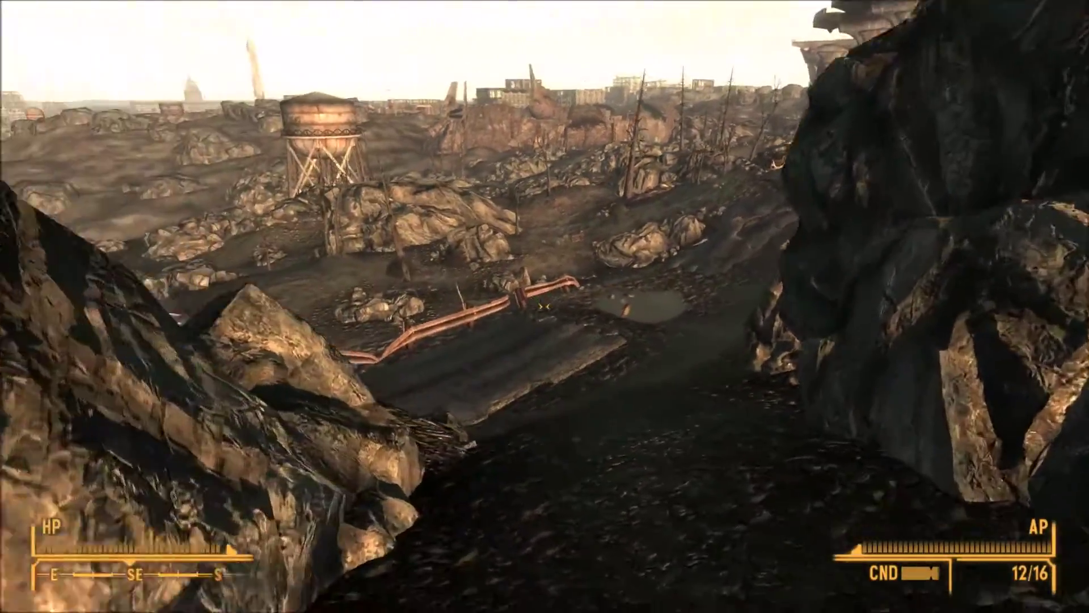
key(w)
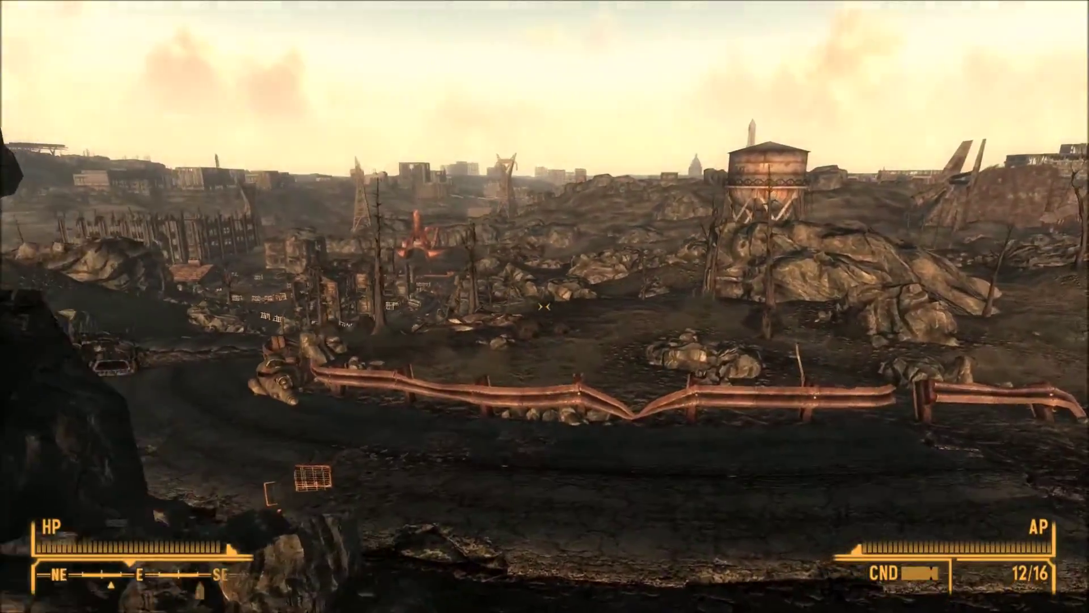
key(w)
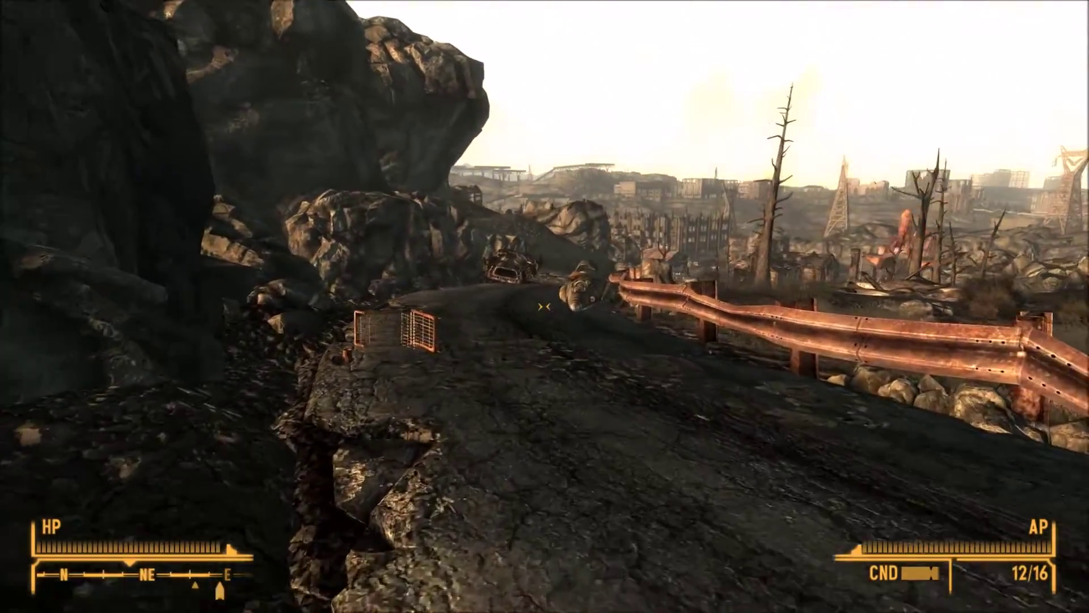
key(w)
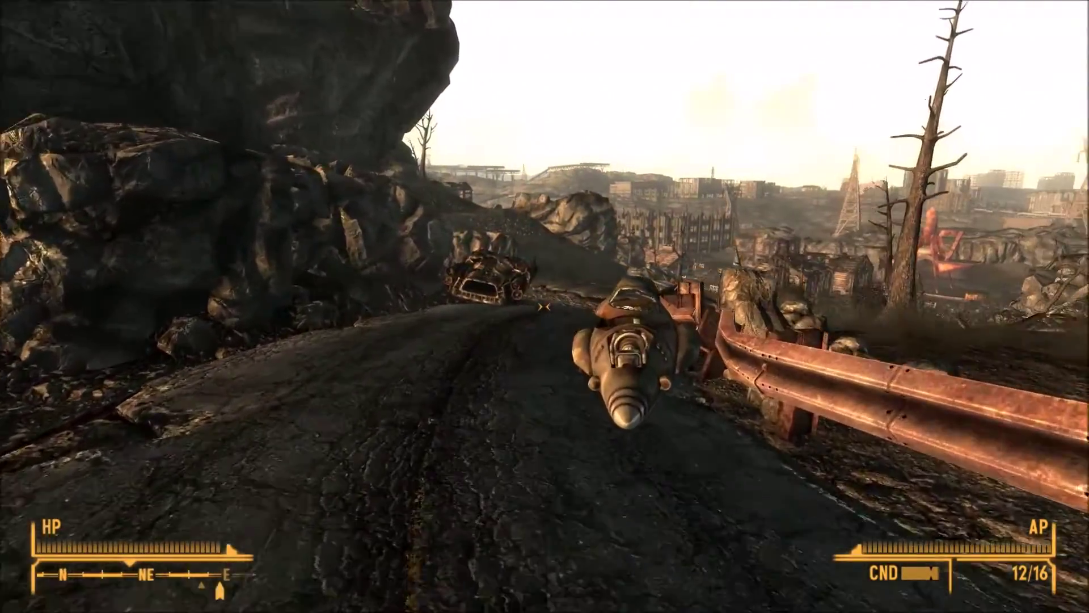
key(w)
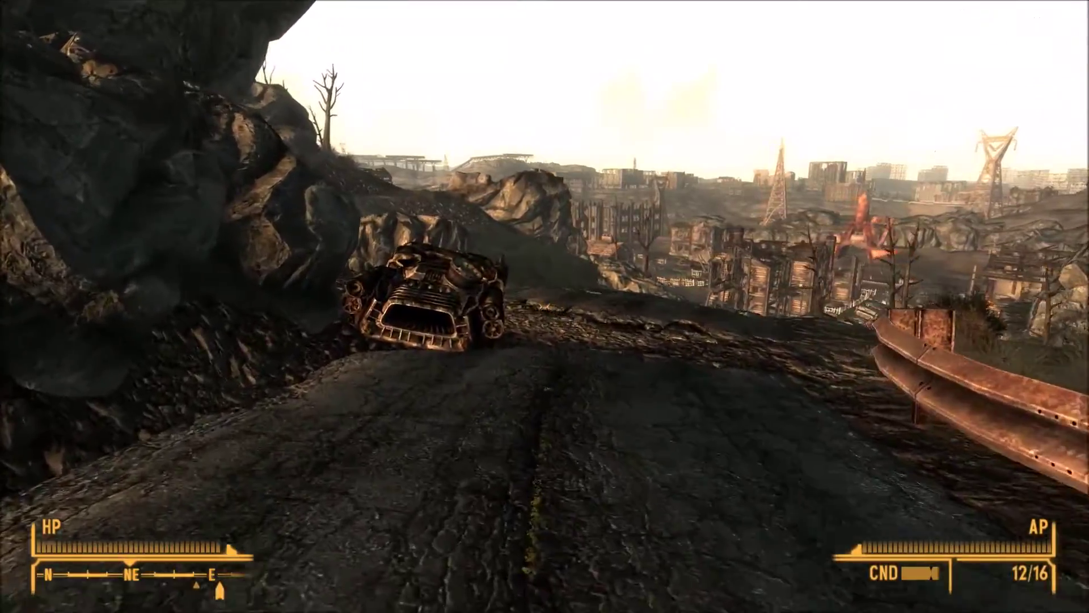
key(w)
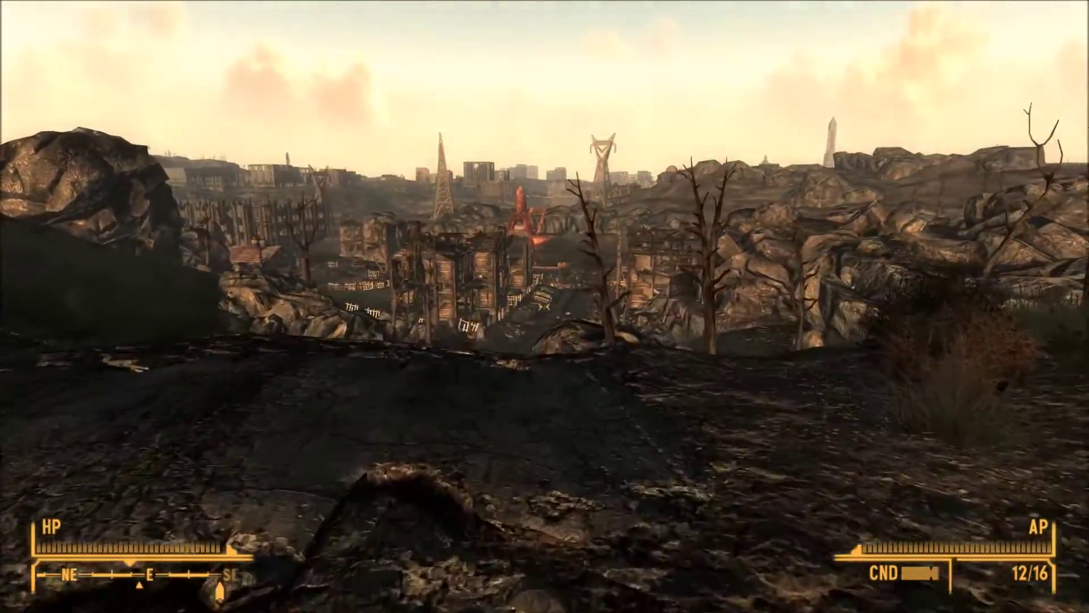
key(w)
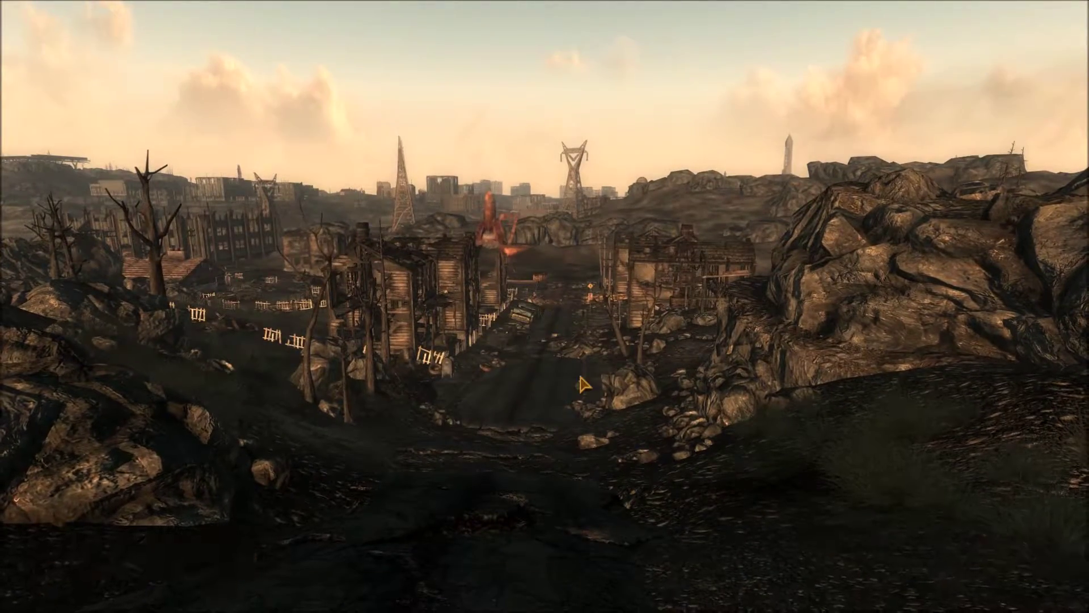
key(Tab)
- Check the Skills list, then wait 12 hours to move the clock into Sunday morning
click(602, 411)
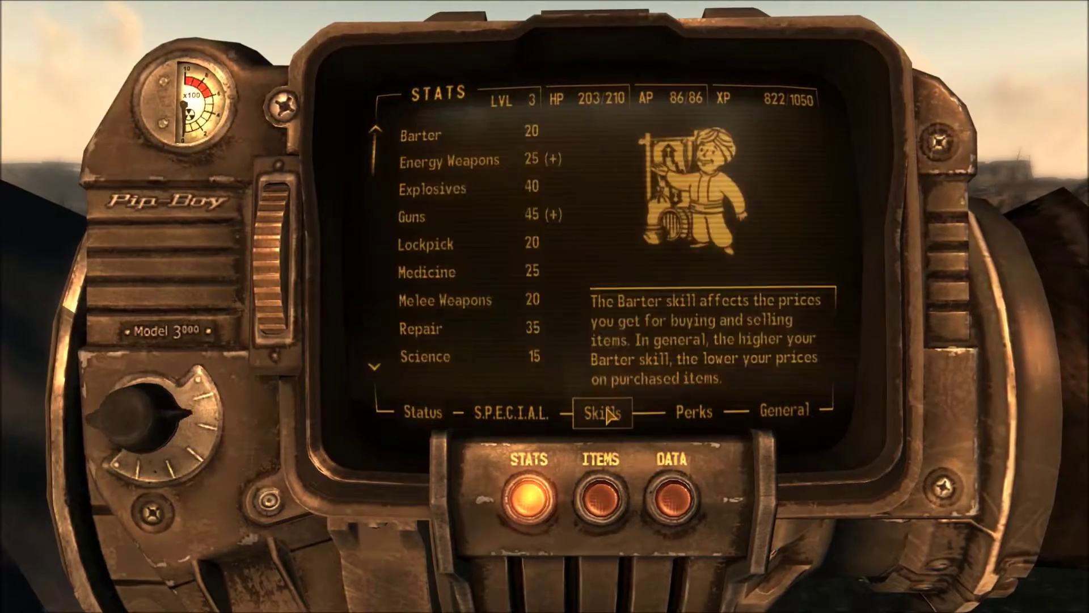
key(Tab)
key(t)
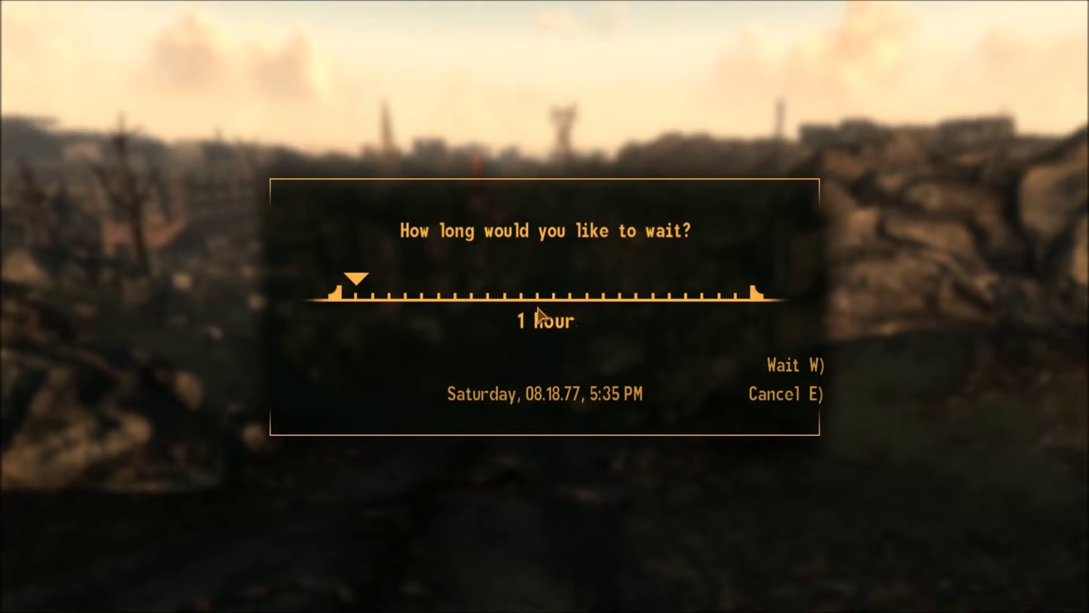
drag(341, 284, 384, 281)
key(Left)
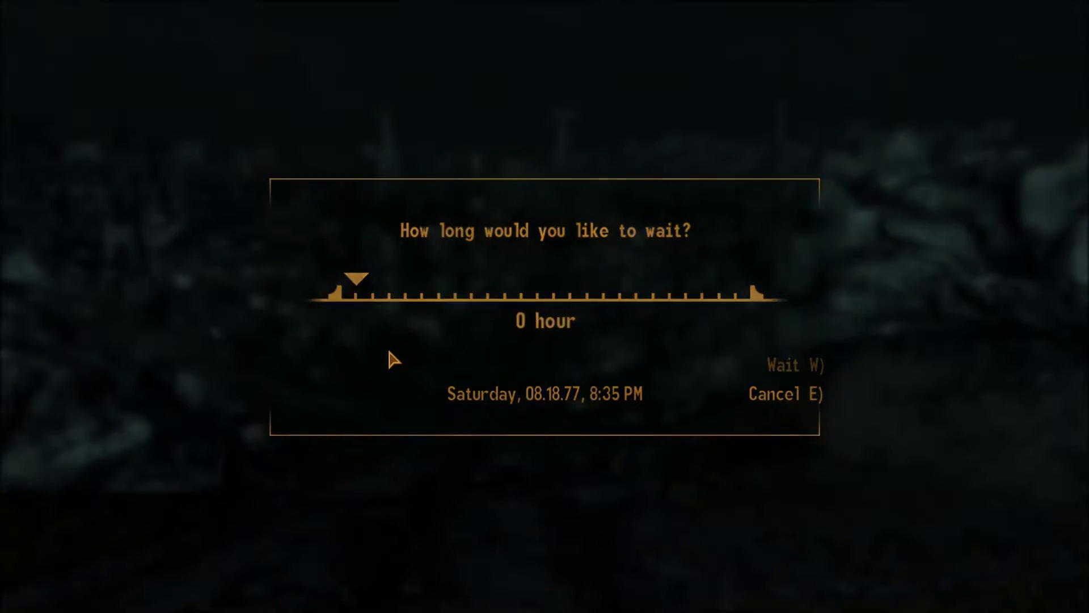
drag(370, 295, 534, 292)
key(w)
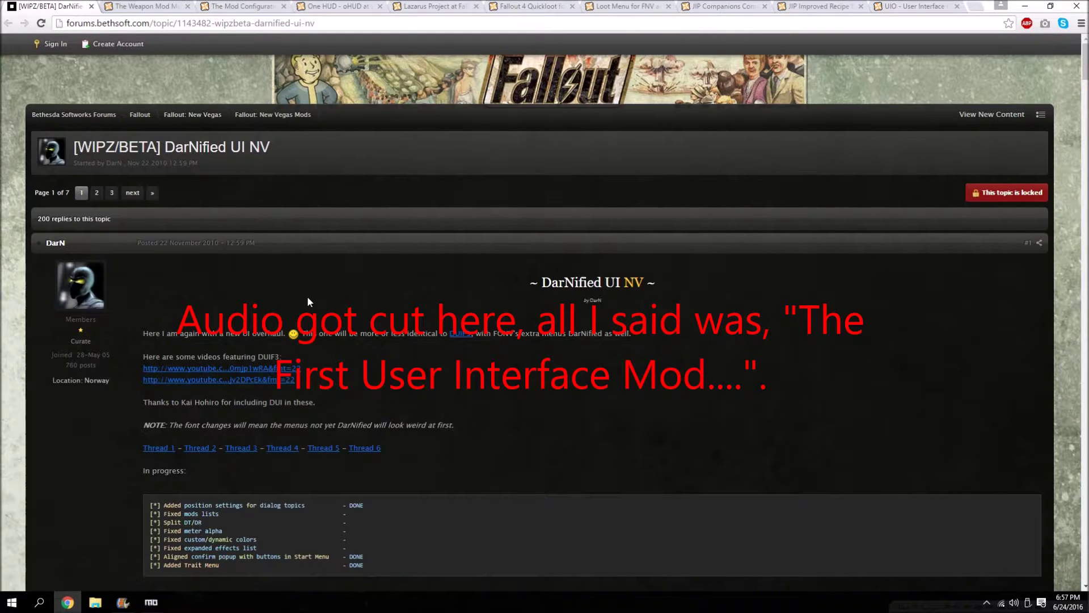
- Scroll the DarNified UI NV thread to Downloads and download 'DUINV Test version 4' (DUINVv04.7z)
scroll(316, 213, down, 5)
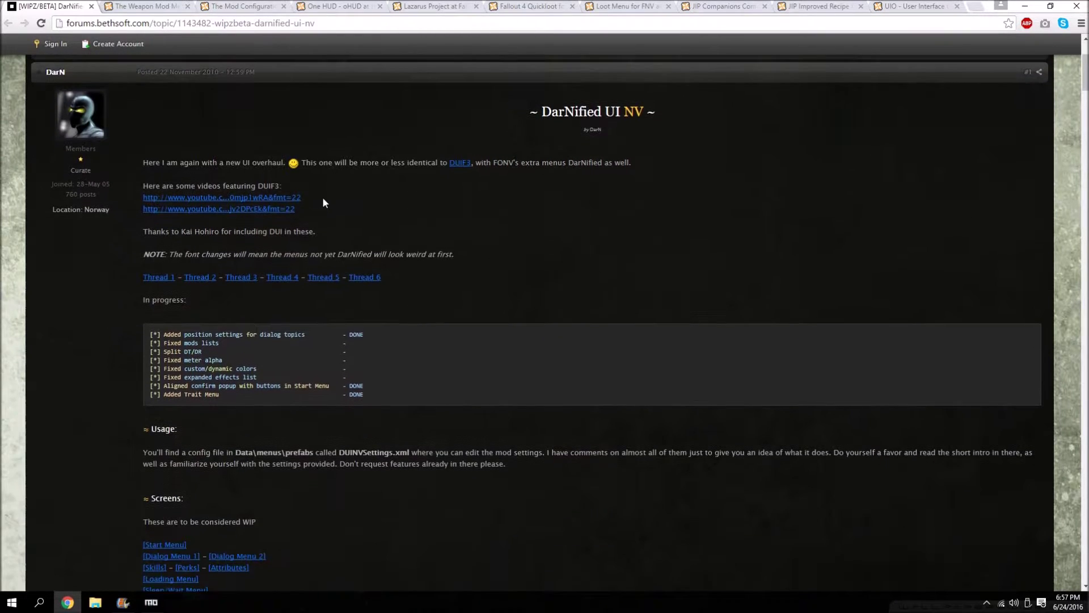
scroll(457, 278, down, 1)
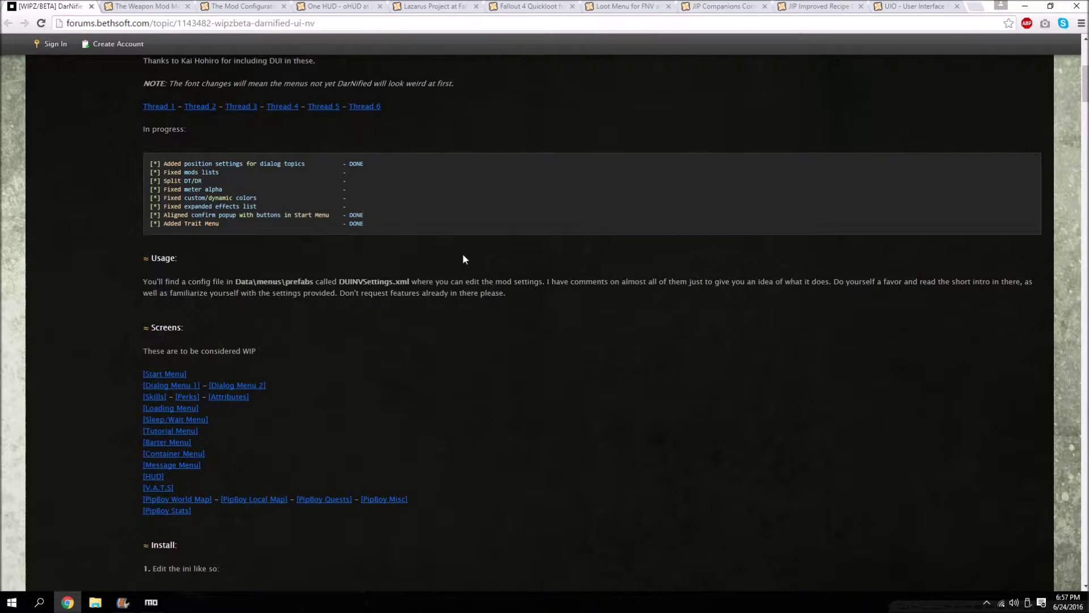
scroll(304, 281, down, 4)
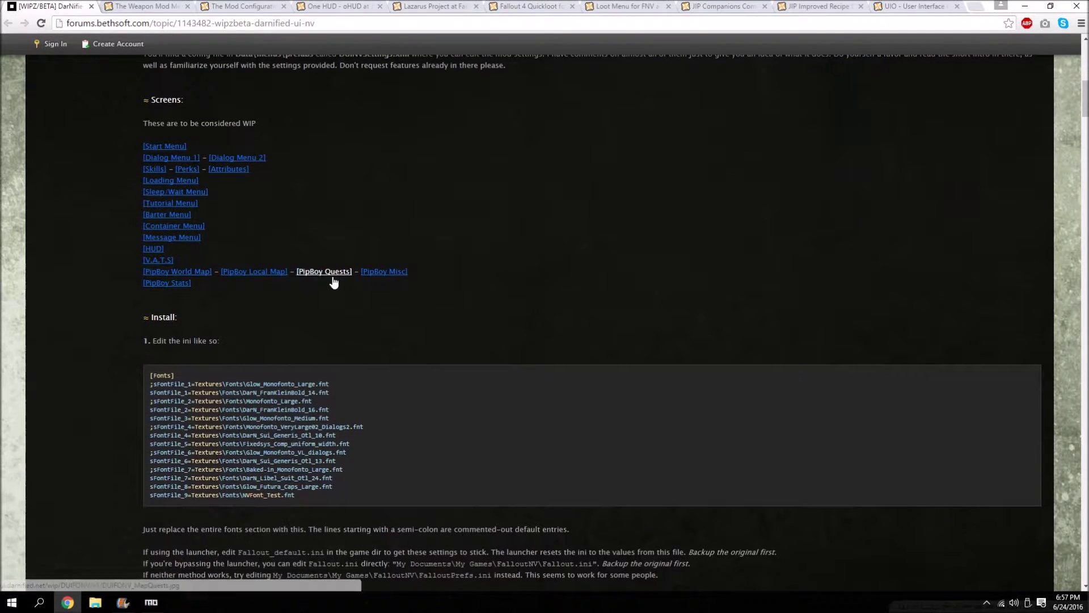
scroll(340, 284, down, 1)
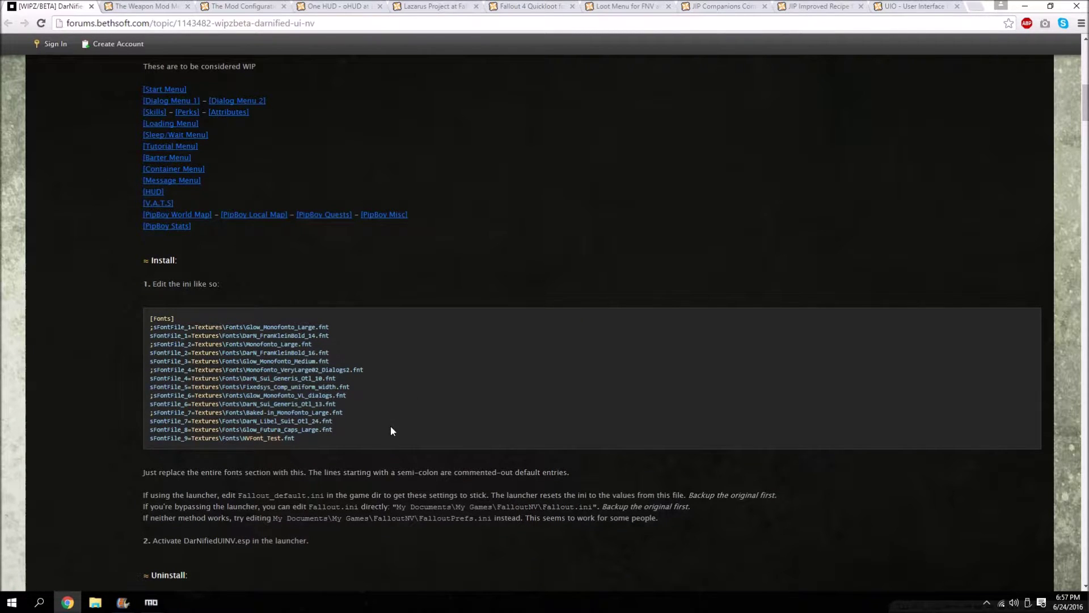
scroll(392, 428, down, 4)
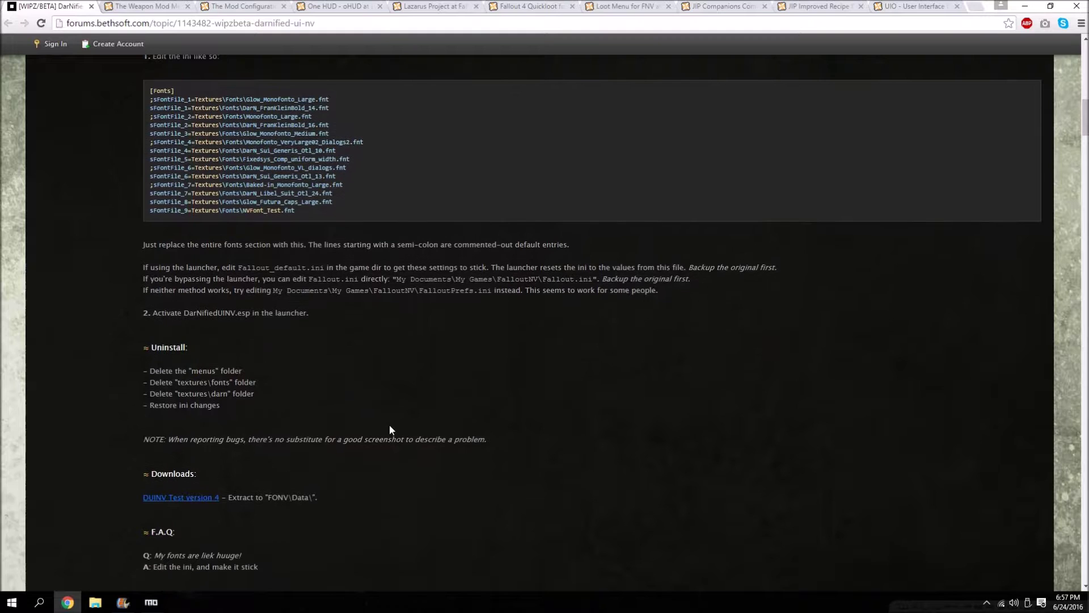
scroll(367, 437, down, 1)
scroll(320, 434, up, 4)
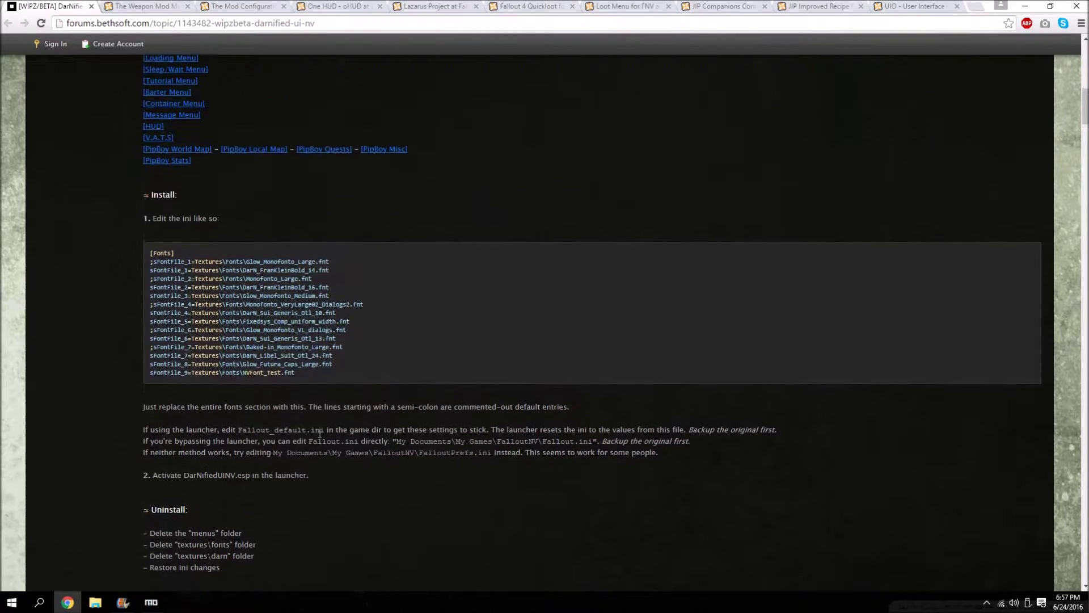
scroll(320, 434, down, 2)
scroll(322, 270, up, 10)
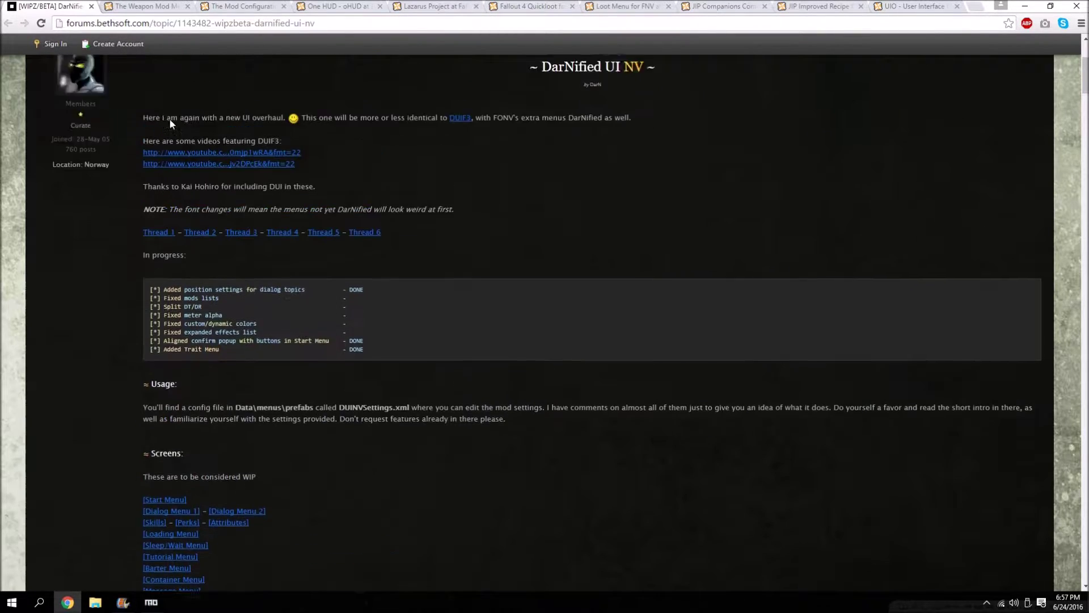
scroll(170, 123, up, 2)
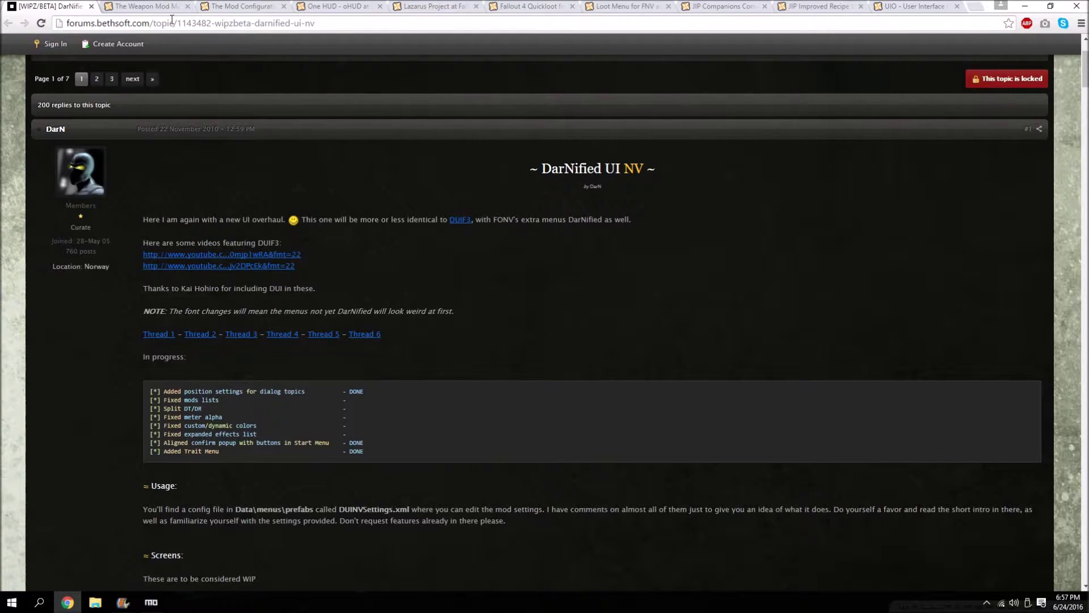
scroll(273, 224, down, 13)
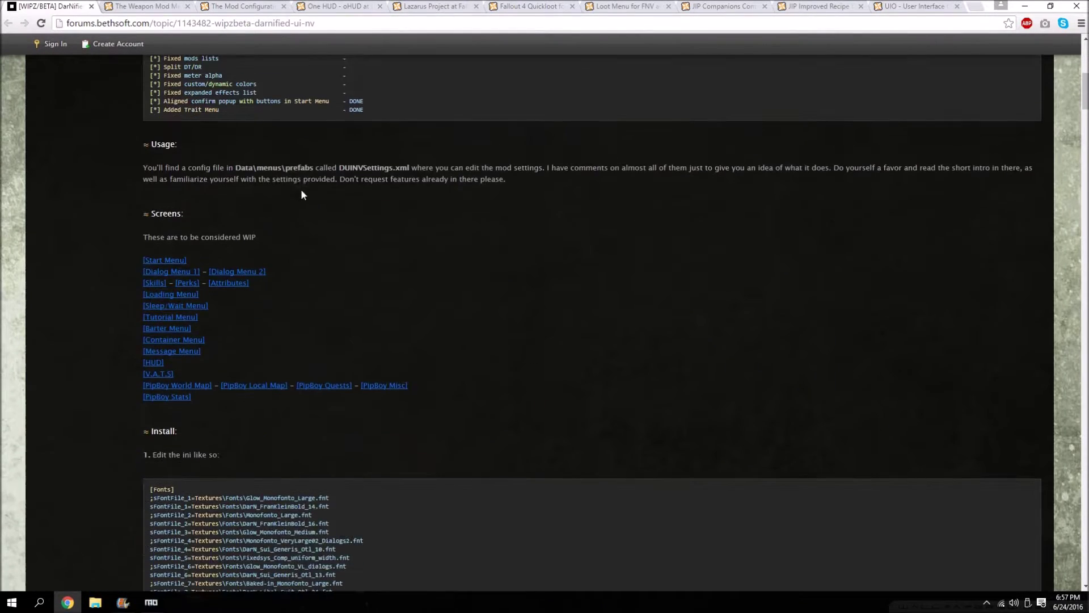
scroll(305, 186, down, 3)
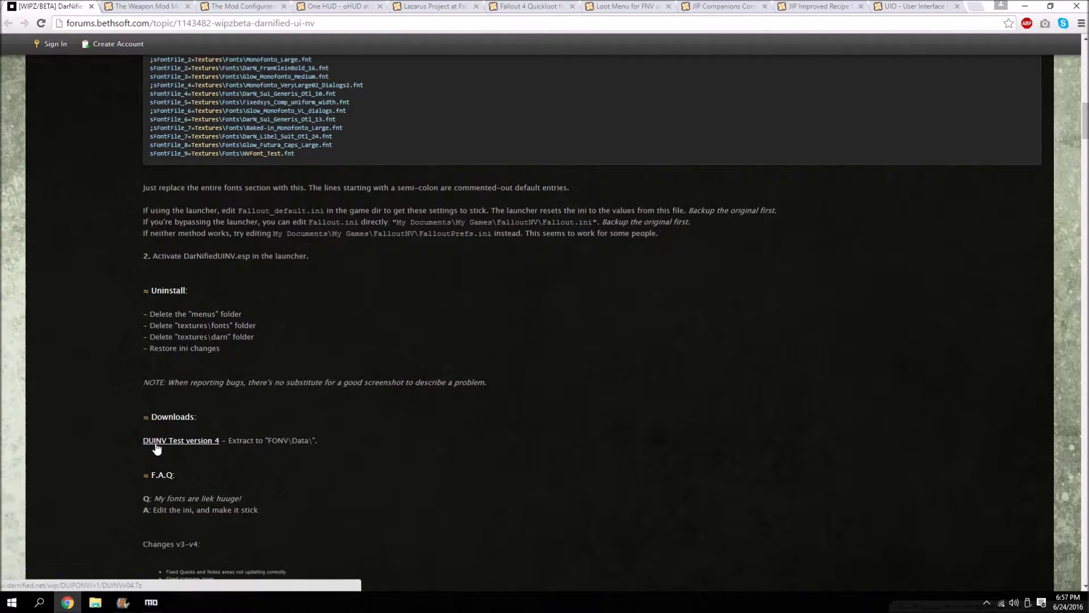
click(197, 446)
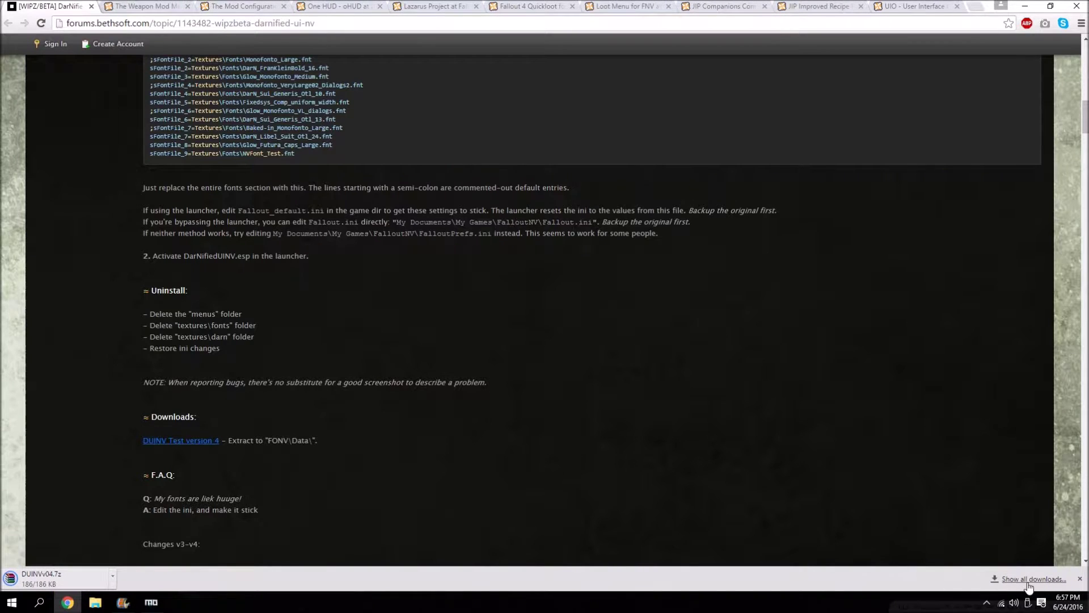
- Show the downloaded DUINVv04.7z in its folder from the downloads list, then close the browser
click(1028, 581)
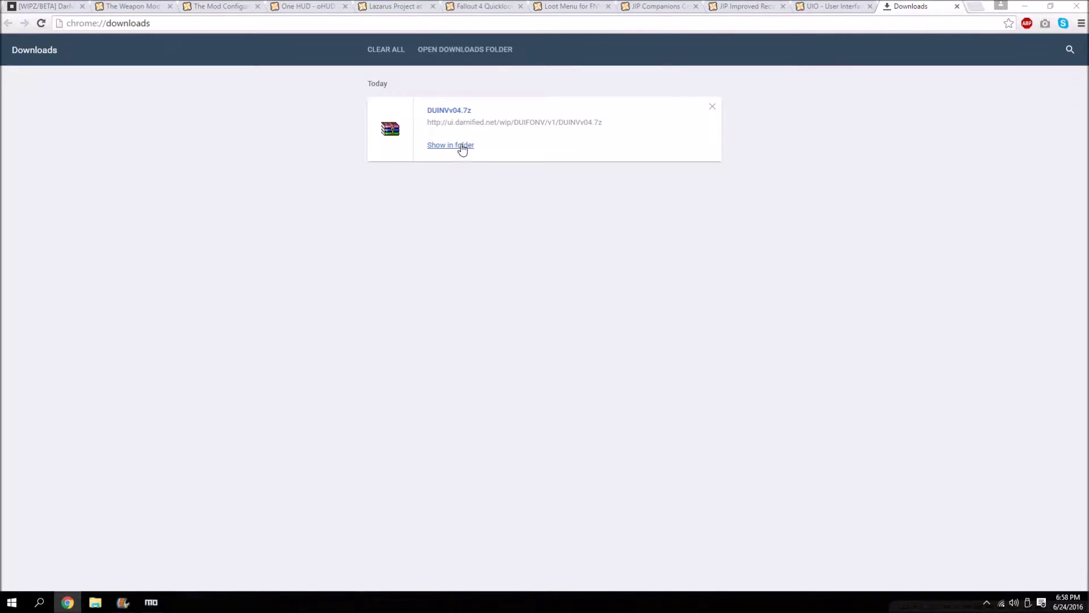
click(462, 146)
click(712, 106)
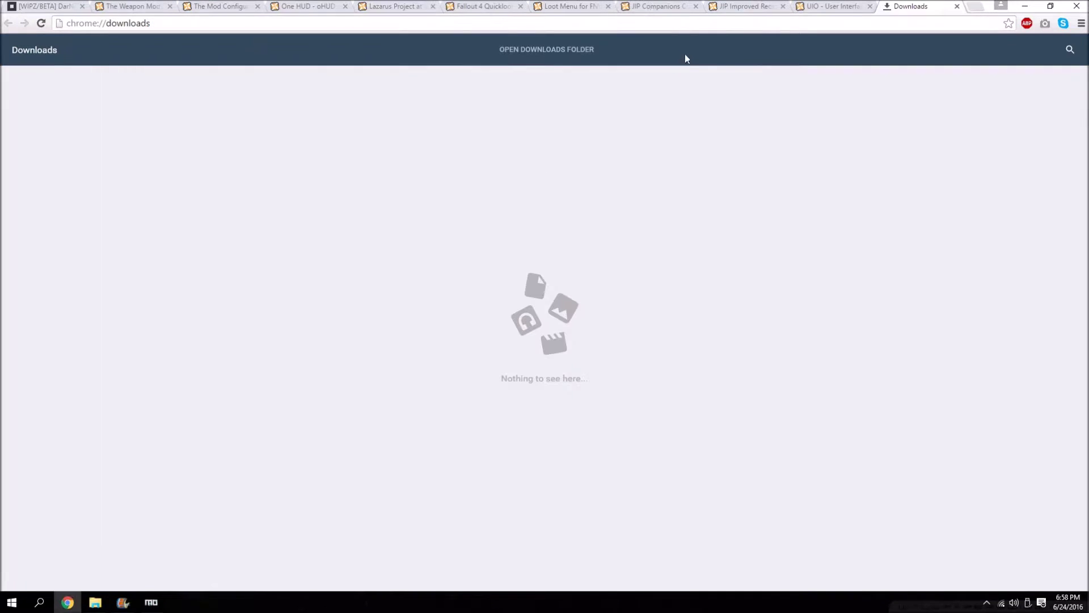
click(958, 6)
click(1025, 6)
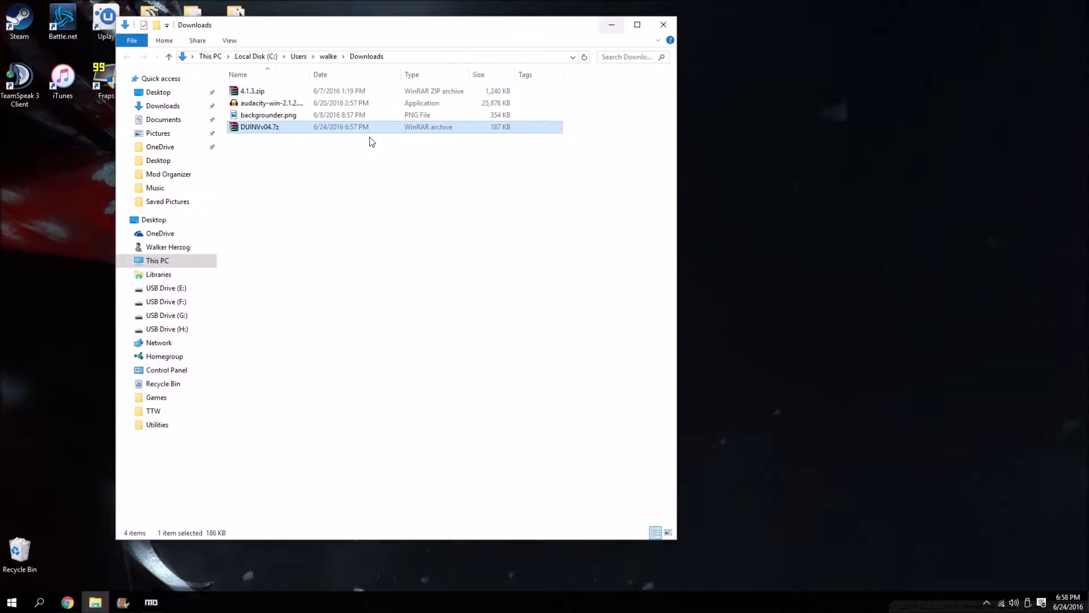
- Open DUINVv04.7z in the archiver to inspect it, then close it and the Downloads window
double_click(296, 127)
click(673, 27)
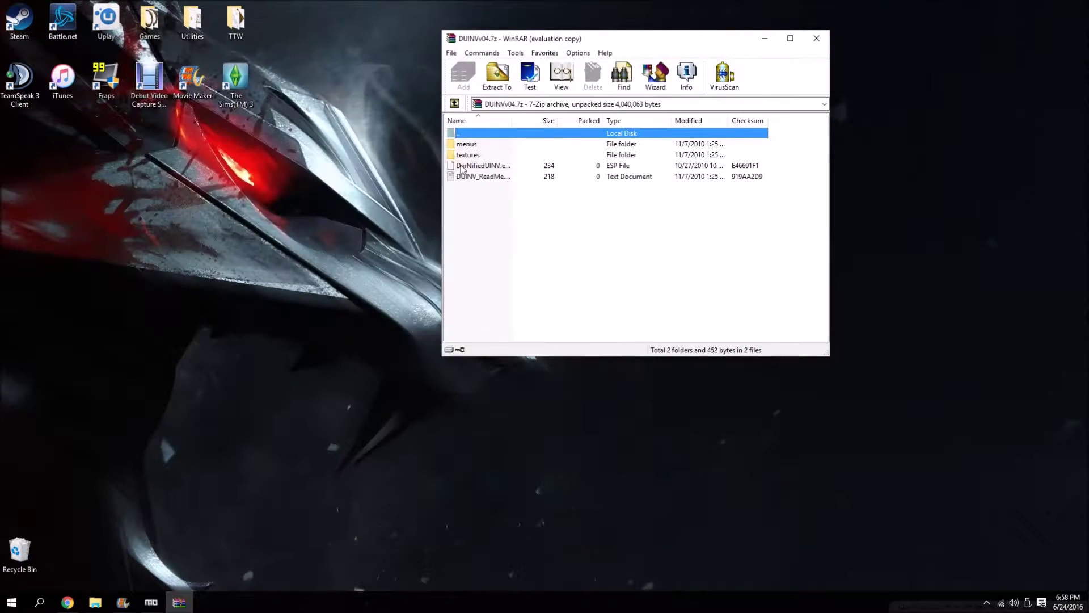
click(723, 154)
click(814, 40)
- Move DUINVv04.7z from Downloads to the desktop's left column and return to Mod Organizer
click(95, 603)
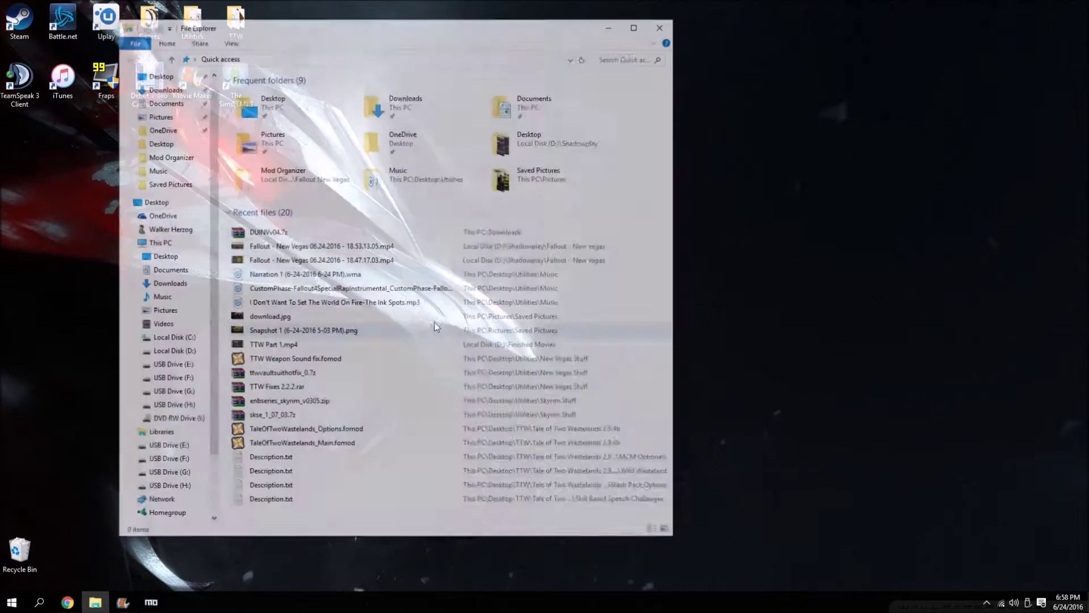
double_click(386, 108)
drag(286, 128, 715, 131)
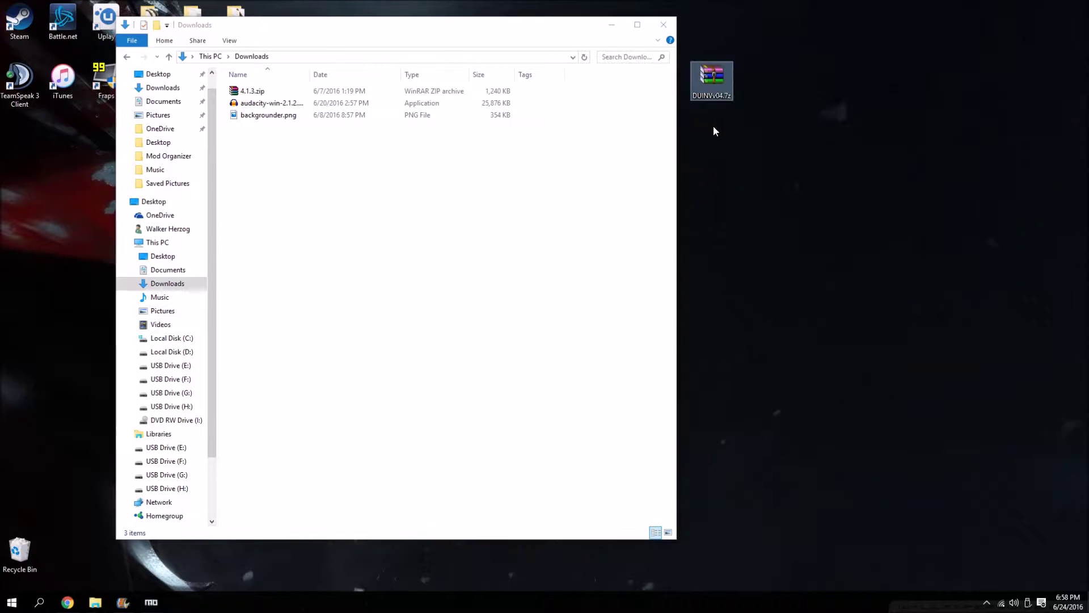
click(664, 24)
drag(713, 73, 21, 136)
click(143, 603)
- Install DUINVv04.7z manually under the name 'DarNified UI', then run the game
click(12, 24)
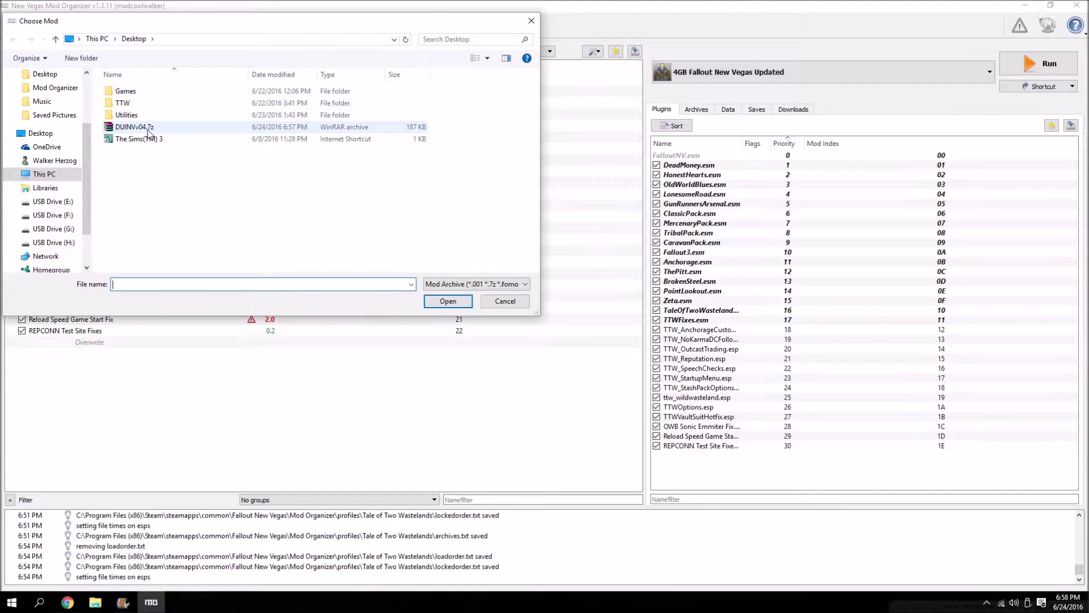
double_click(146, 131)
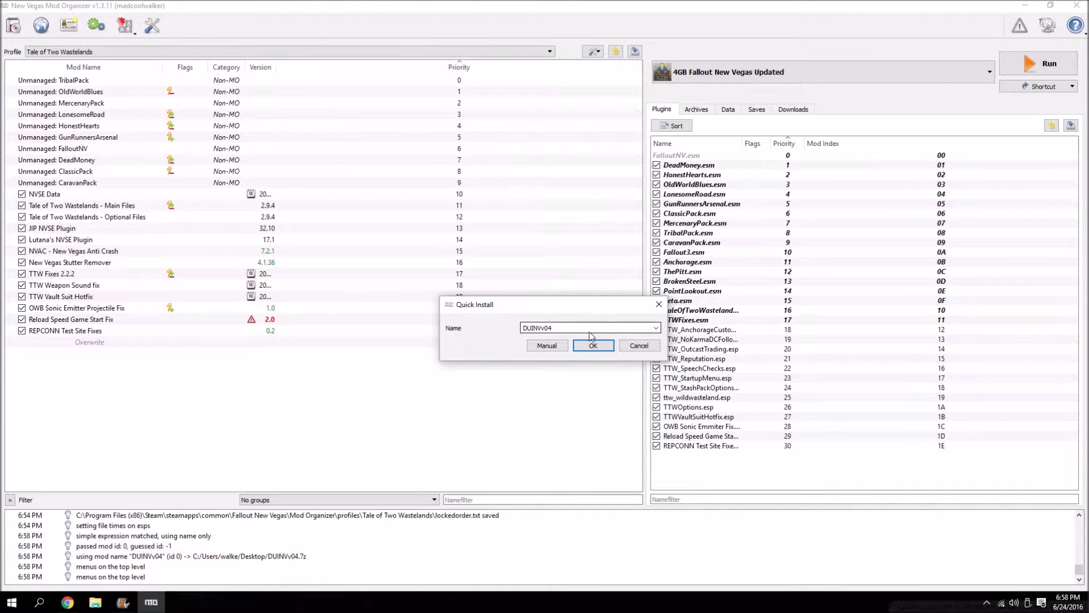
drag(644, 329, 433, 333)
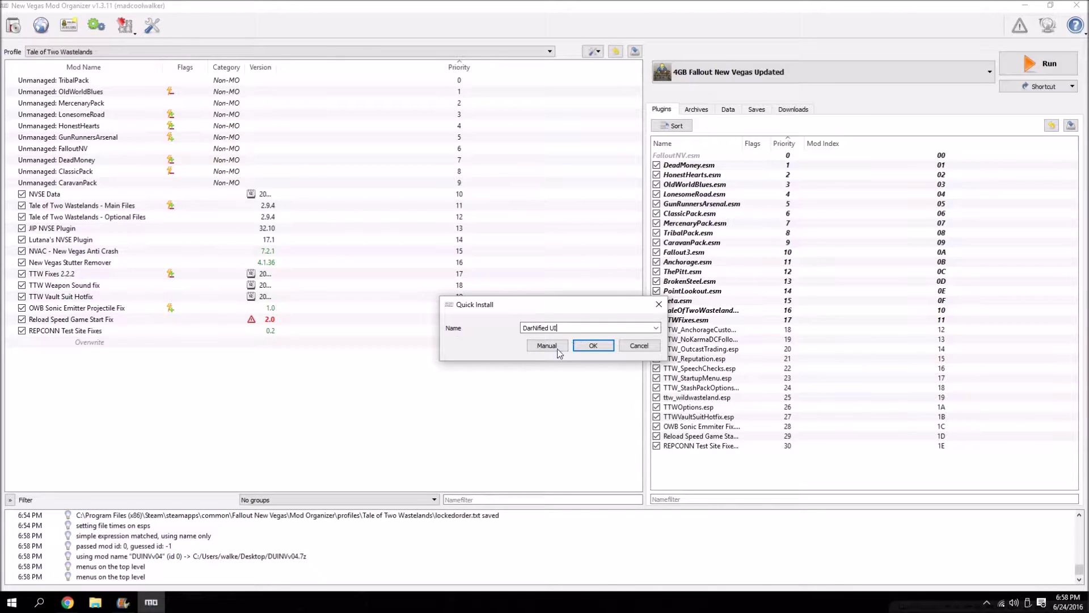
click(593, 346)
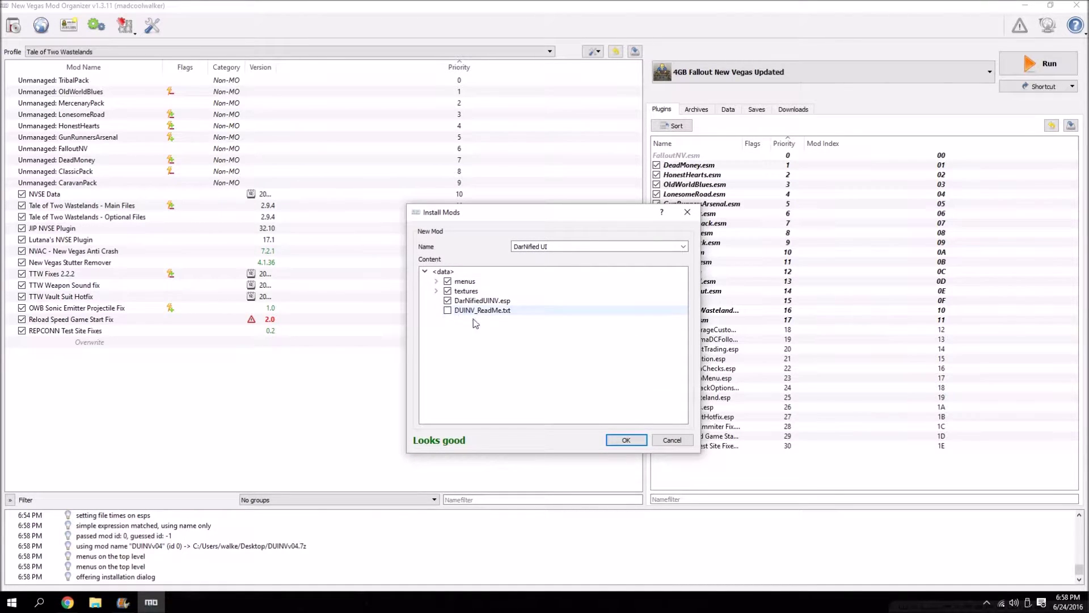
click(627, 440)
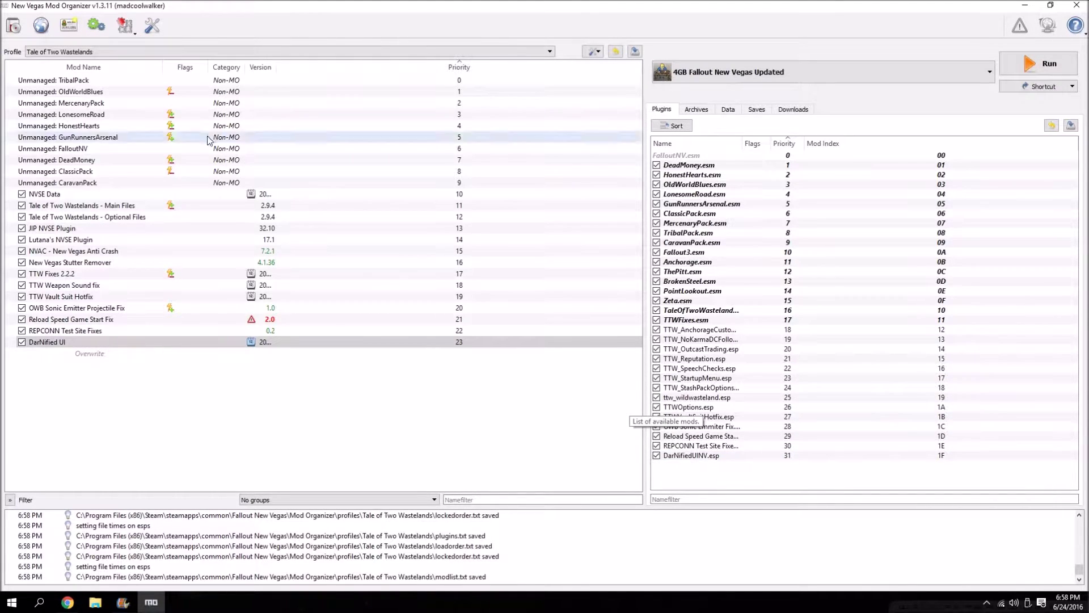
click(1020, 66)
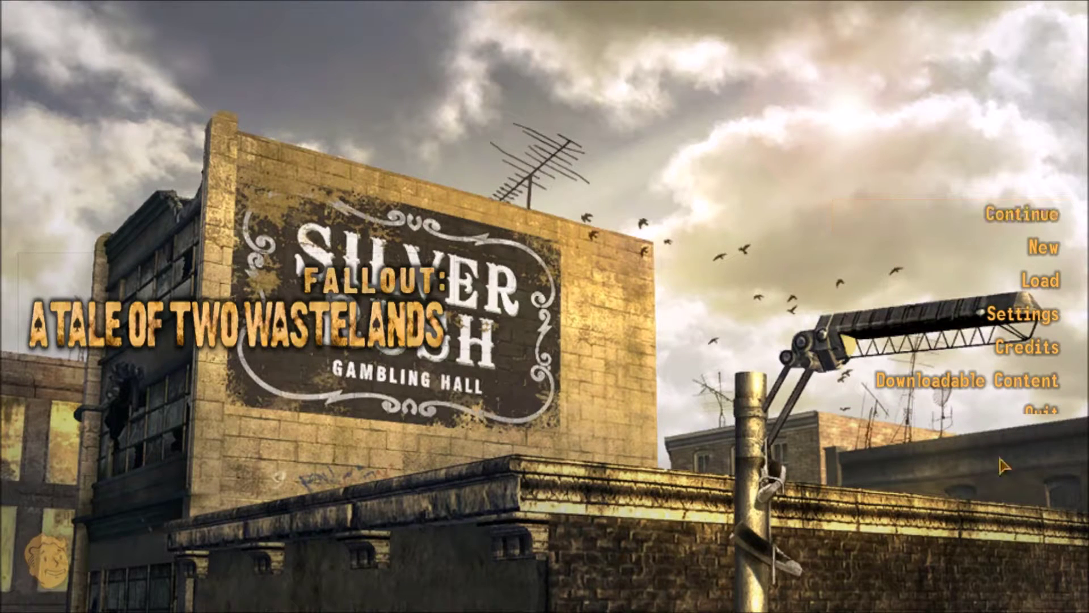
- Quit Fallout New Vegas and bring up the Install section of the DarNified UI forum page
click(996, 420)
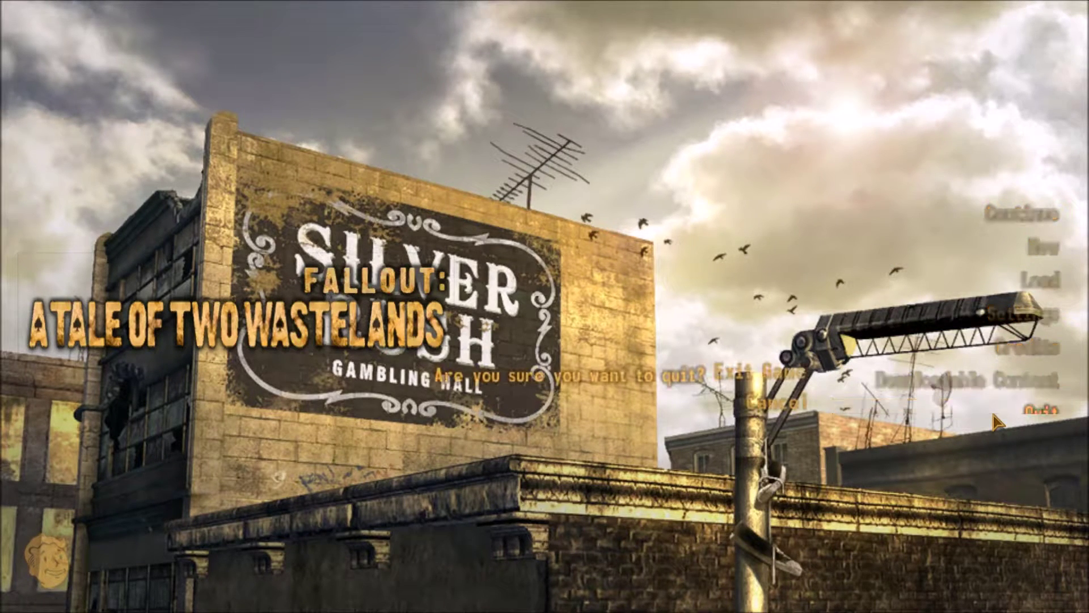
click(752, 378)
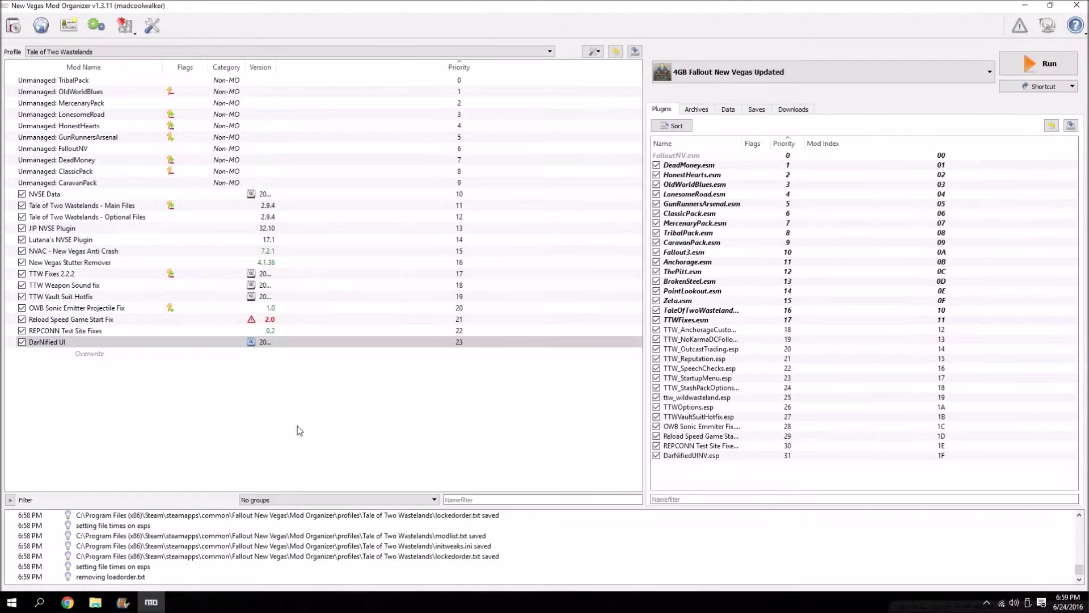
click(67, 603)
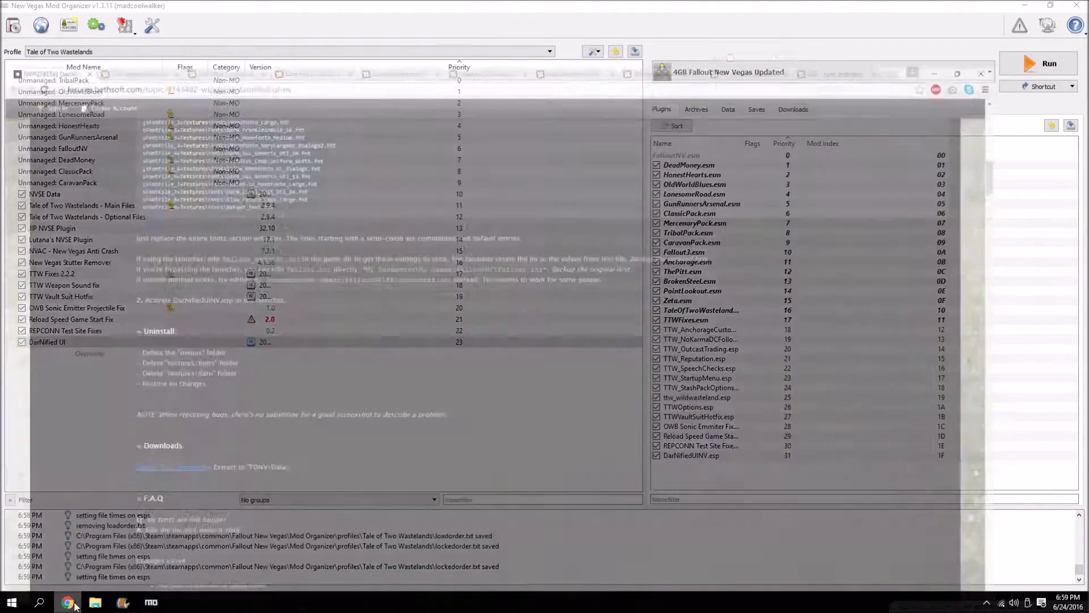
scroll(297, 346, up, 3)
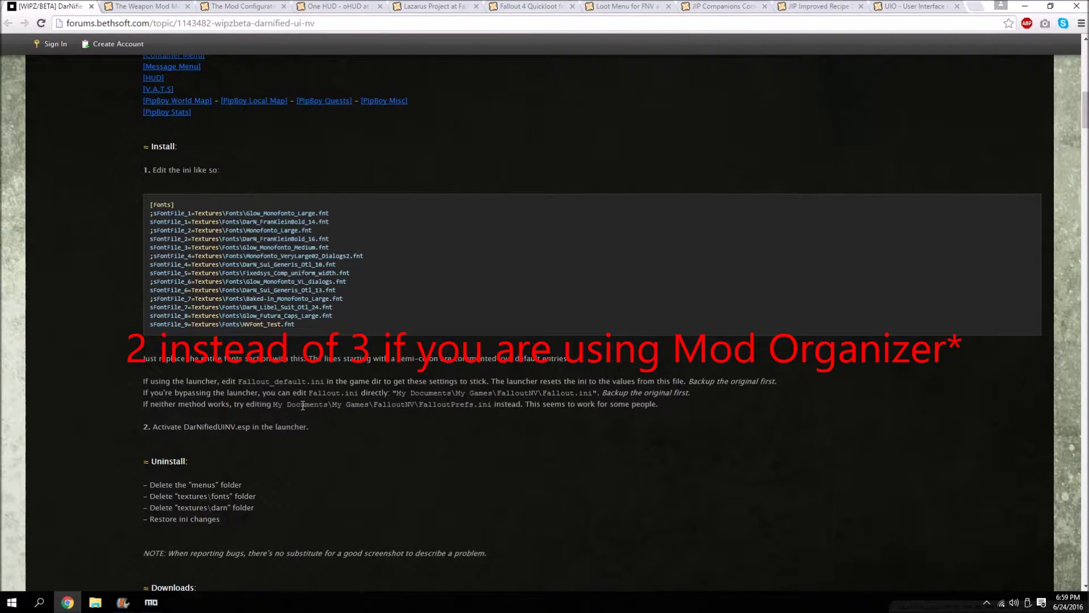
- Read the Fallout_default.ini font instructions, then open Mod Organizer's INI Editor from the tools dropdown
drag(238, 381, 293, 378)
click(322, 381)
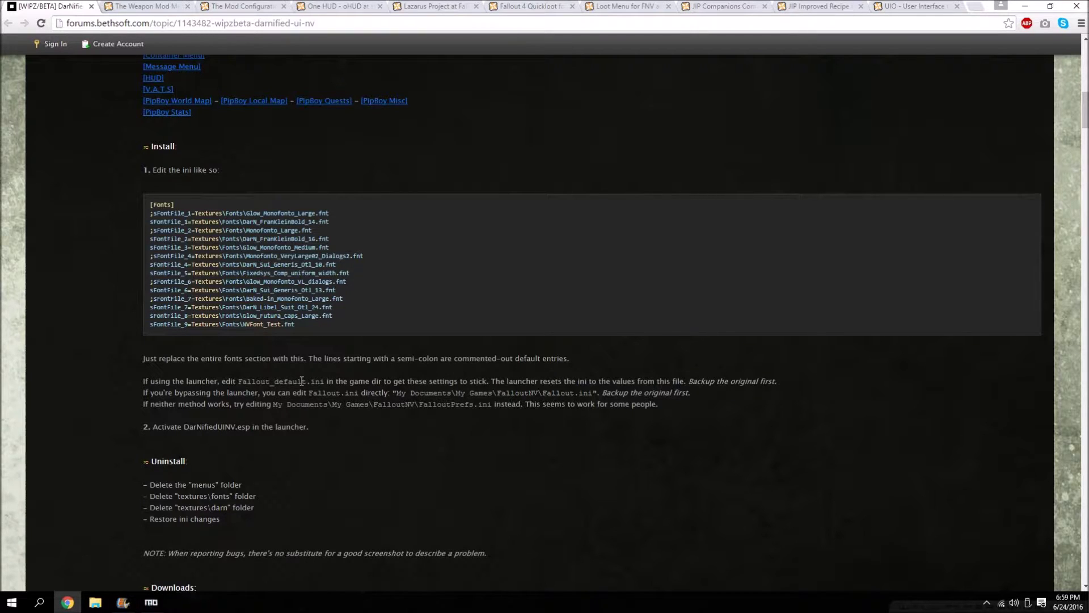
click(151, 602)
click(124, 25)
click(148, 44)
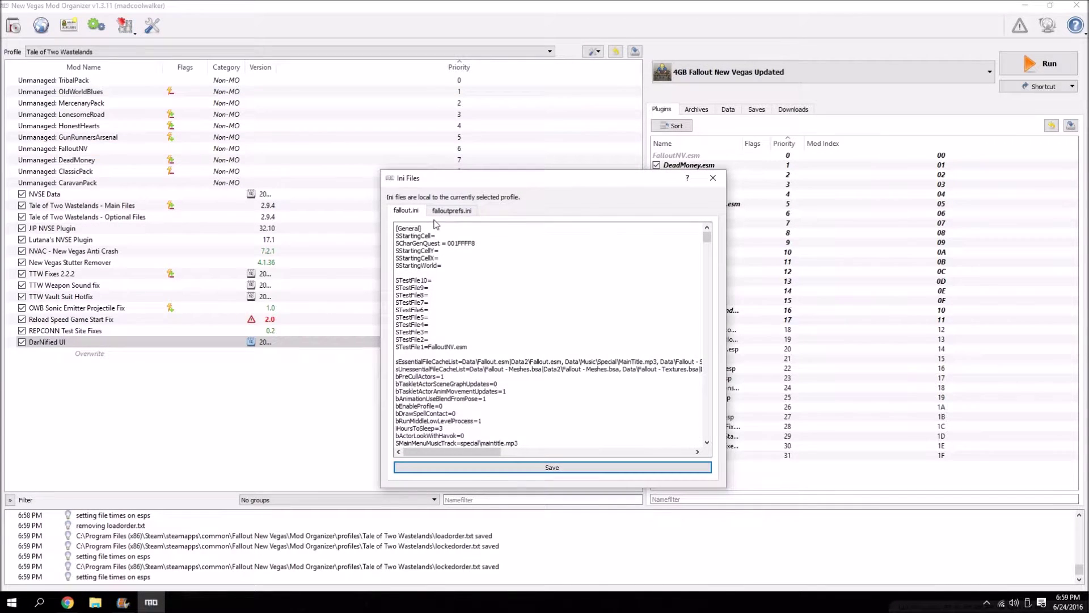
- Copy the recommended DarNified font lines from the forum's code block
click(68, 602)
drag(305, 328, 149, 213)
right_click(172, 220)
click(181, 226)
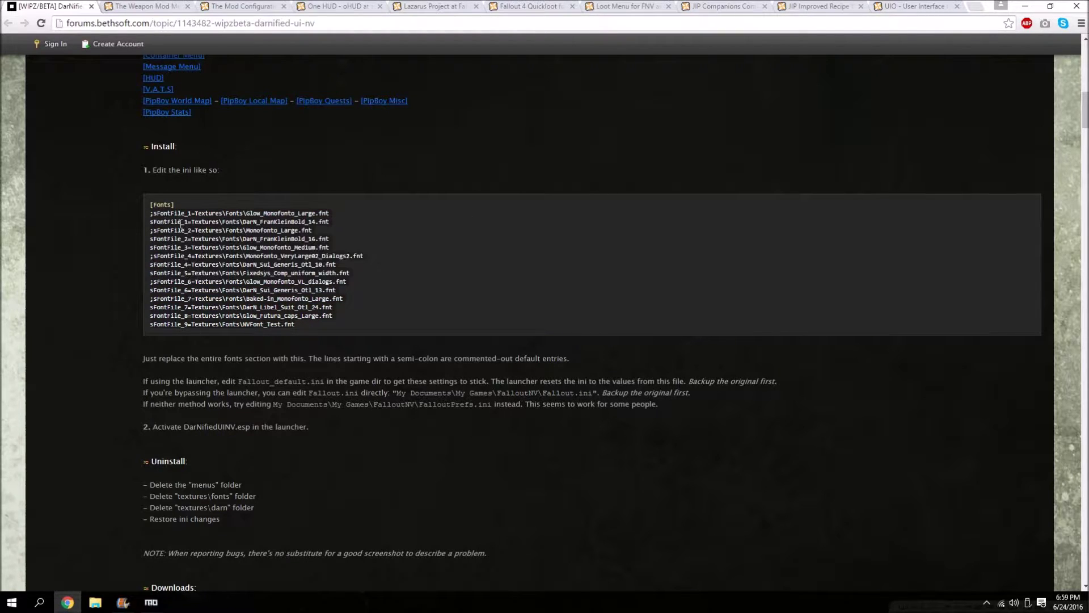
- Replace the sFontFile lines under [Fonts] in fallout.ini with the DarNified lines and save
click(151, 602)
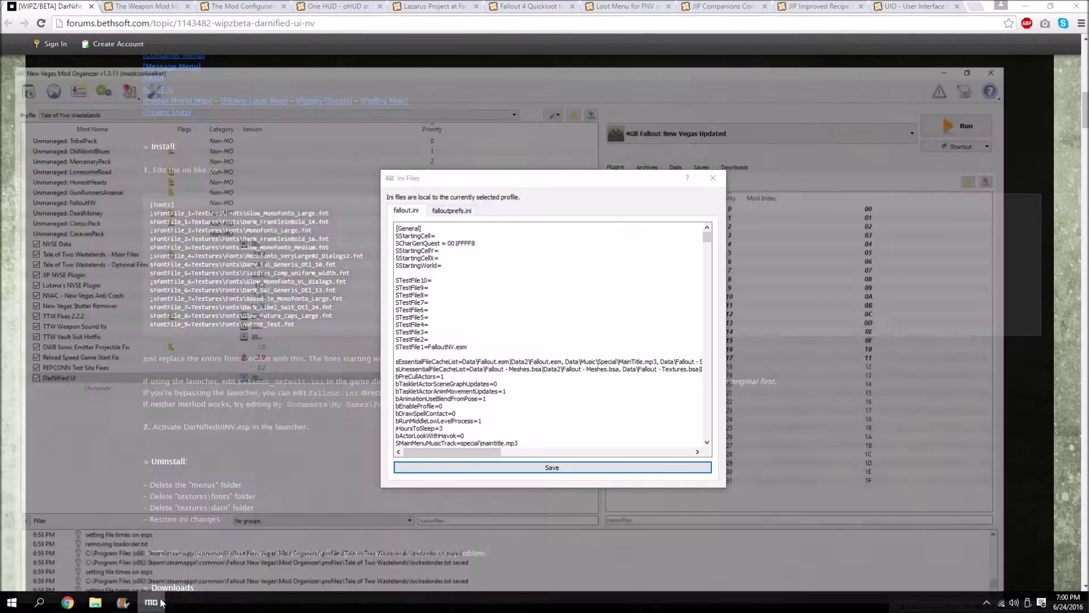
key(ctrl+f)
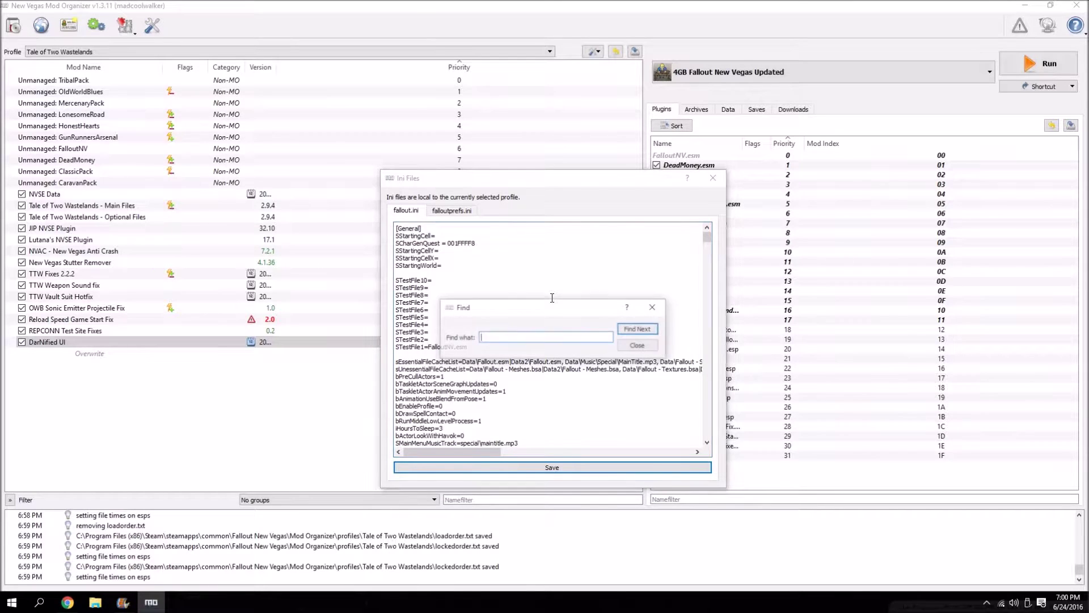
text(F)
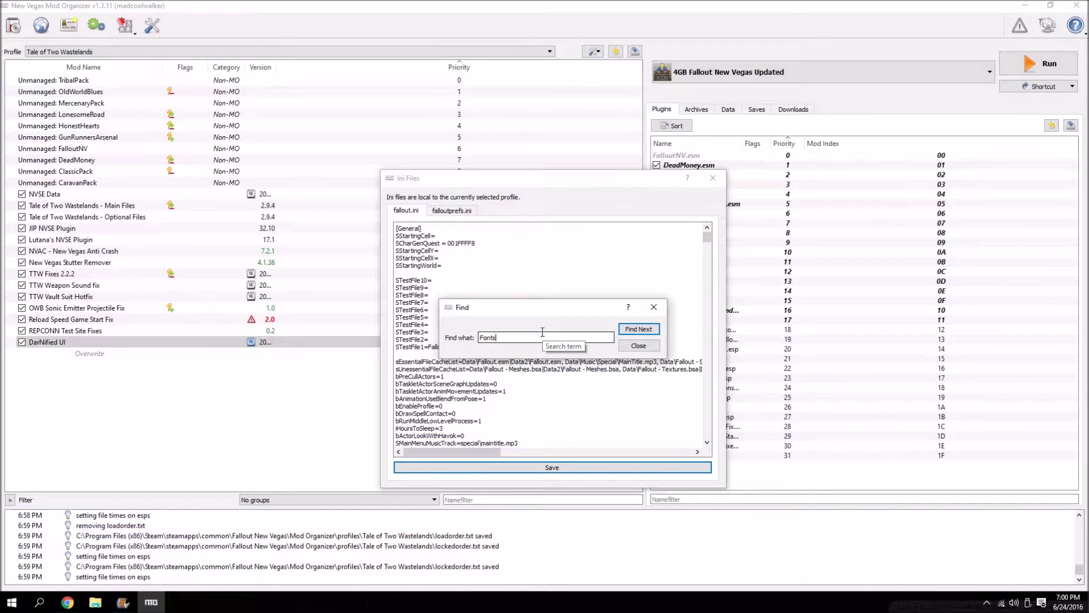
text(onts)
click(640, 329)
click(654, 307)
scroll(527, 374, down, 5)
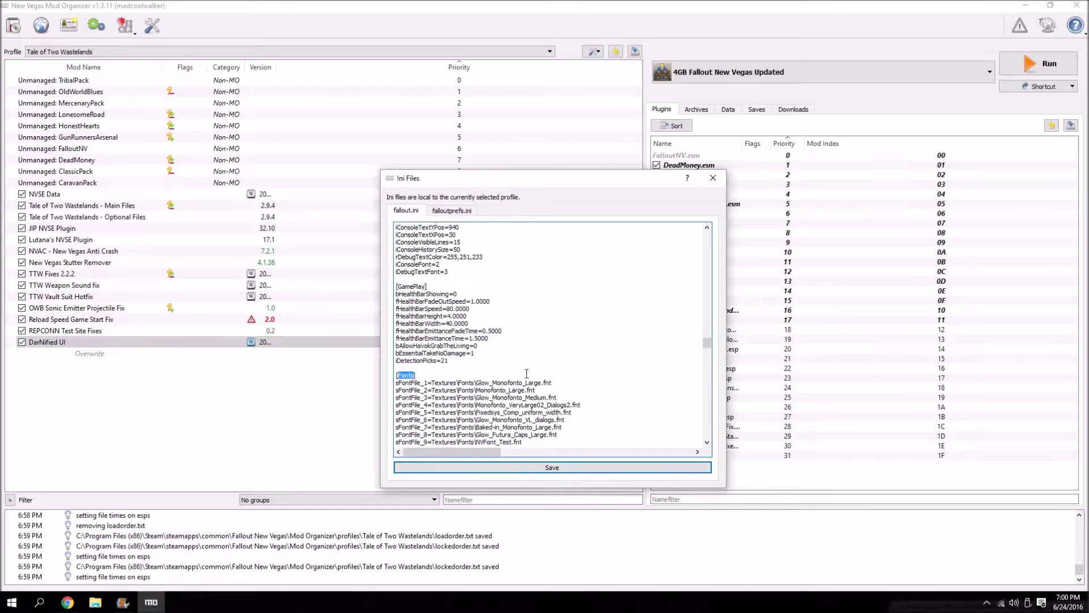
drag(536, 337, 412, 278)
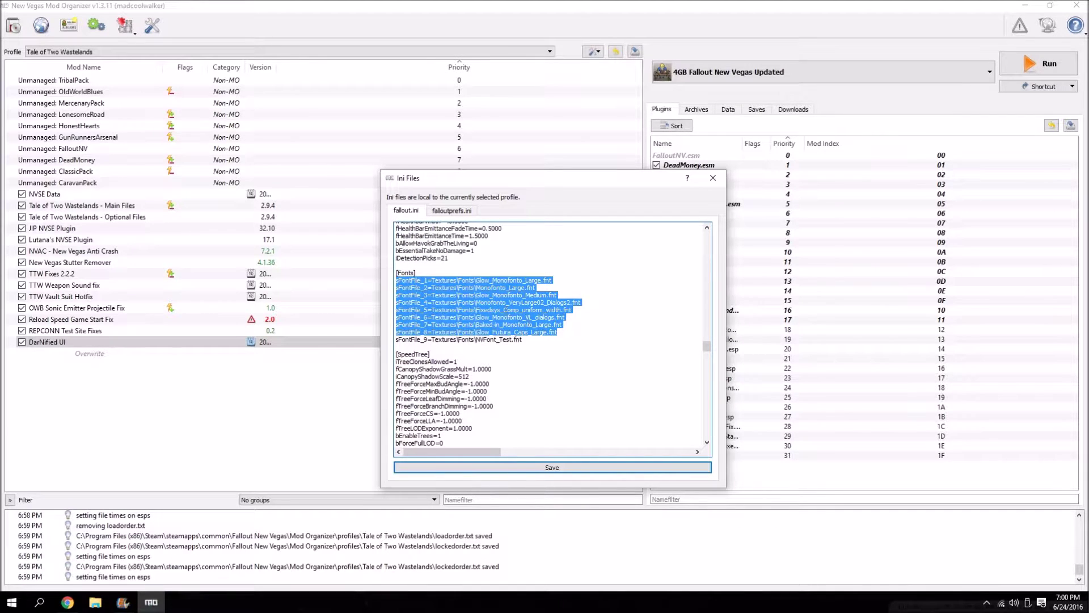
drag(533, 338, 396, 280)
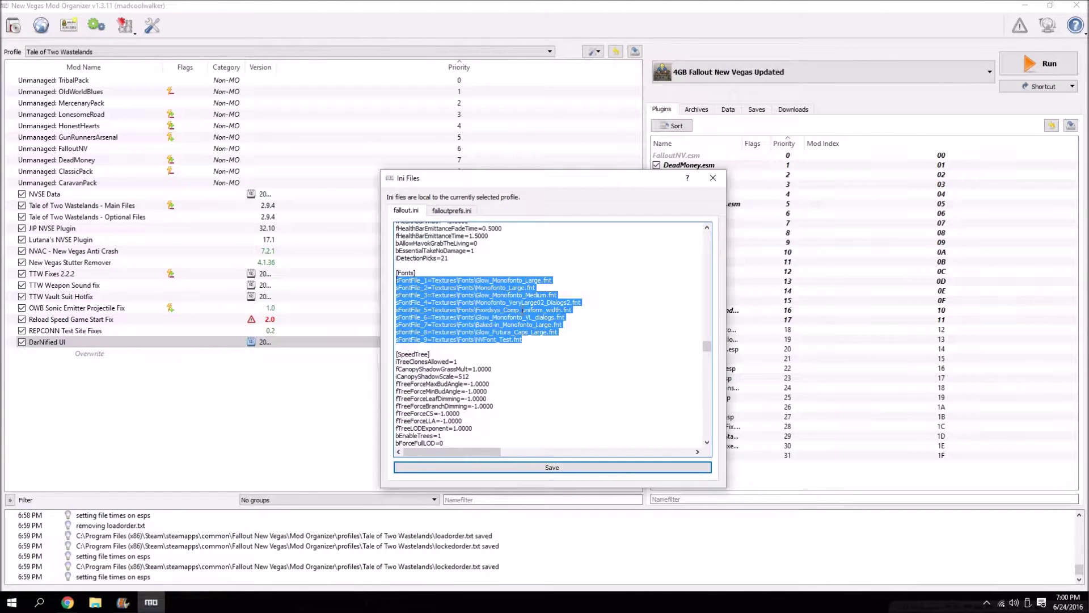
key(Delete)
key(ctrl+v)
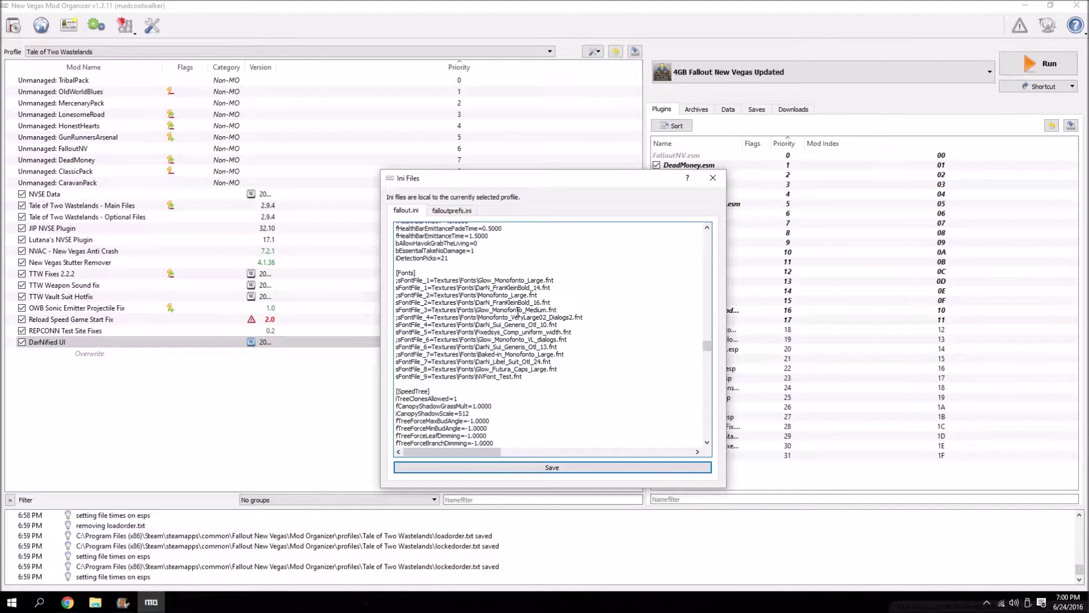
click(539, 467)
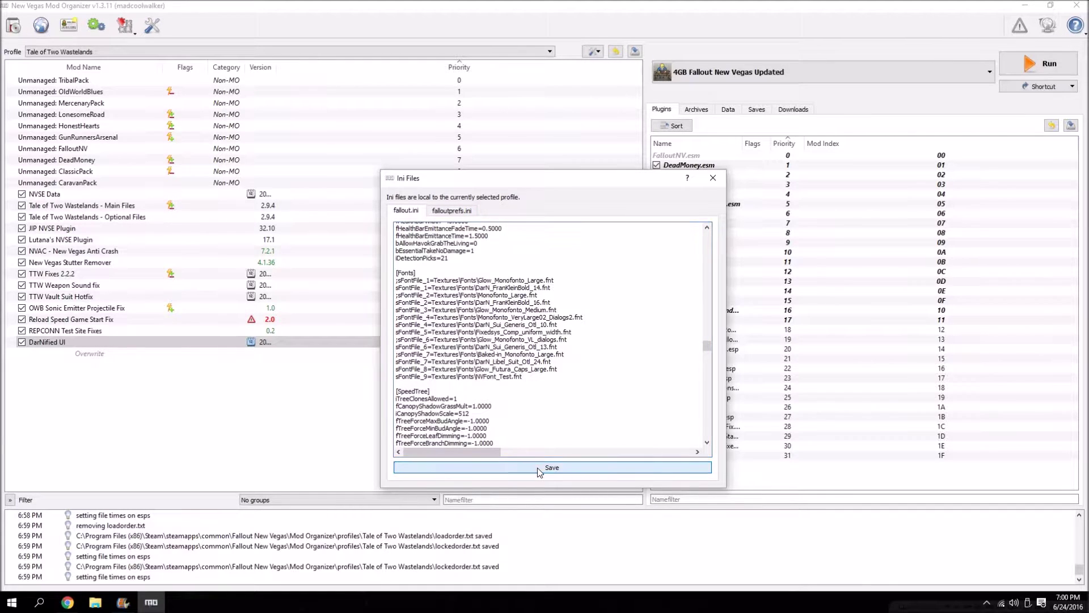
- Replace the [Fonts] lines in falloutprefs.ini the same way, save, and close the editor
click(468, 215)
key(ctrl+f)
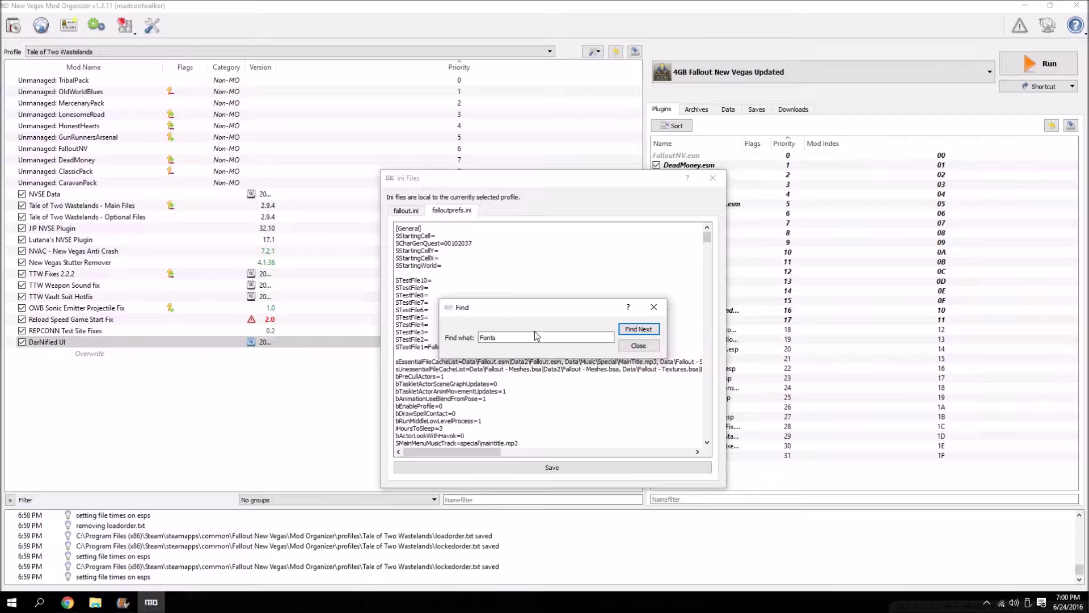
key(Return)
key(Escape)
scroll(522, 365, down, 2)
drag(522, 375, 399, 310)
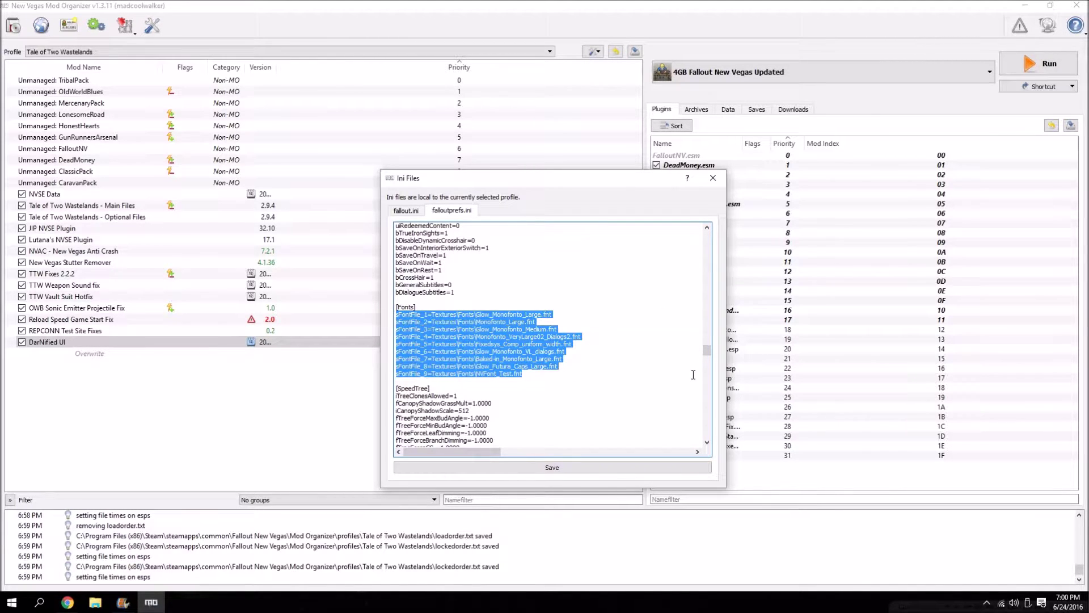
key(Delete)
key(ctrl+v)
click(583, 468)
click(712, 178)
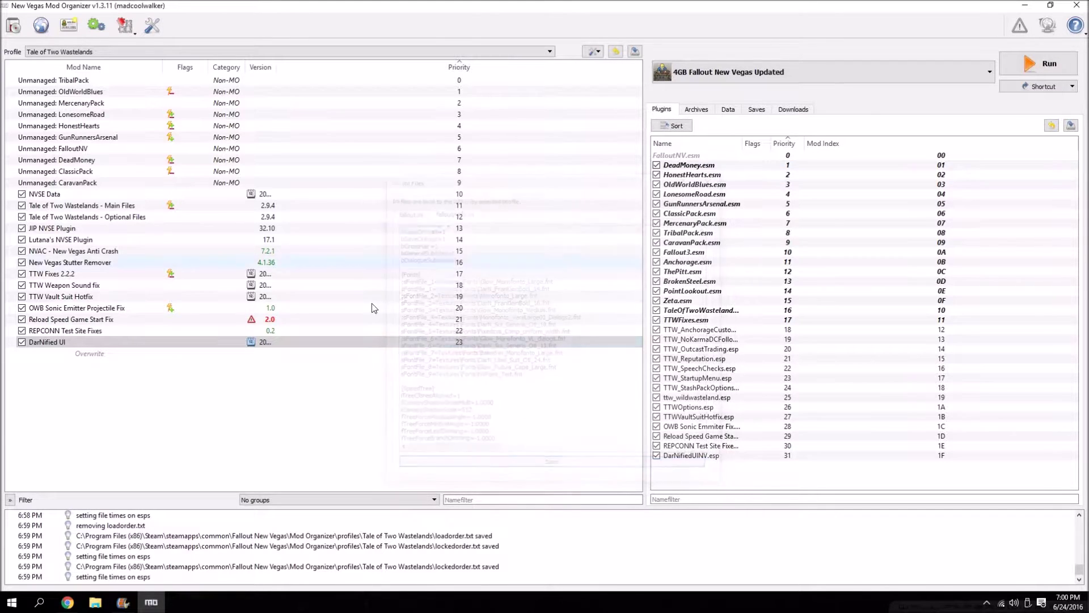
- Relaunch the game from Mod Organizer and load the newest Capital Wasteland save
click(1042, 73)
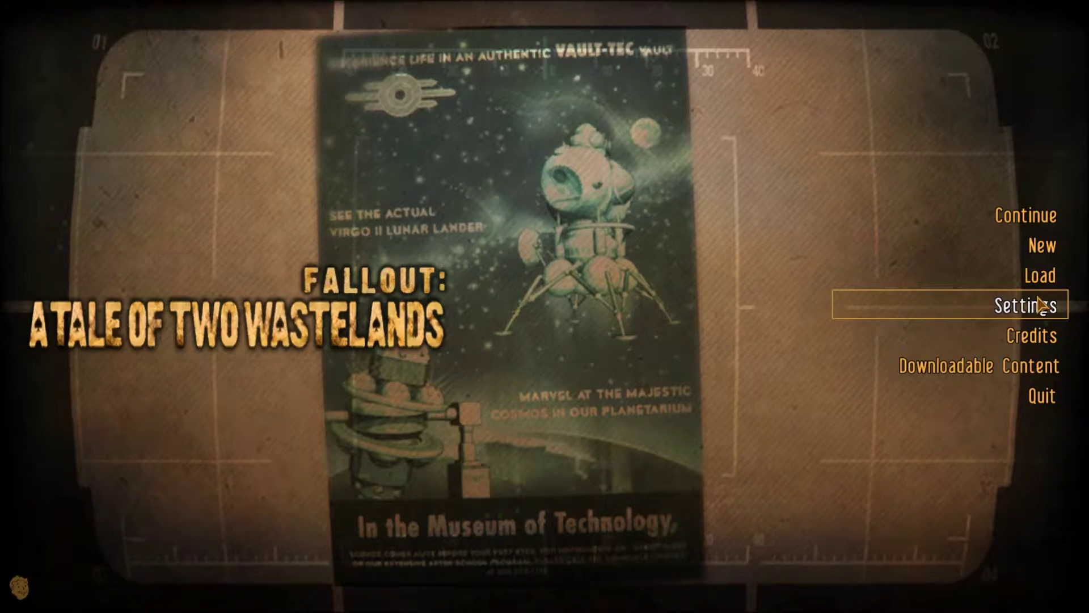
click(1041, 275)
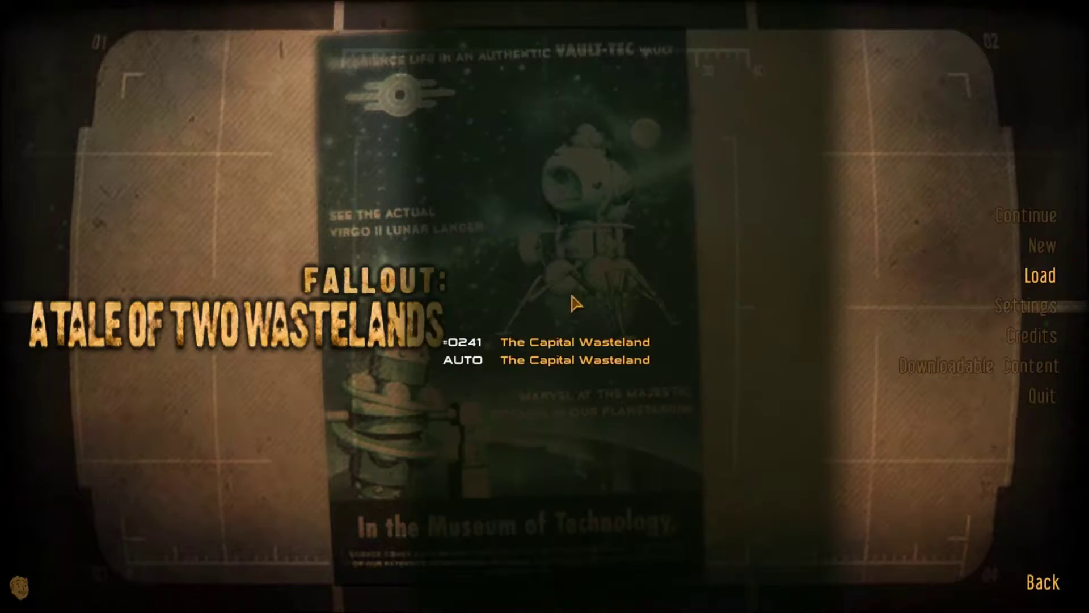
click(499, 341)
click(617, 364)
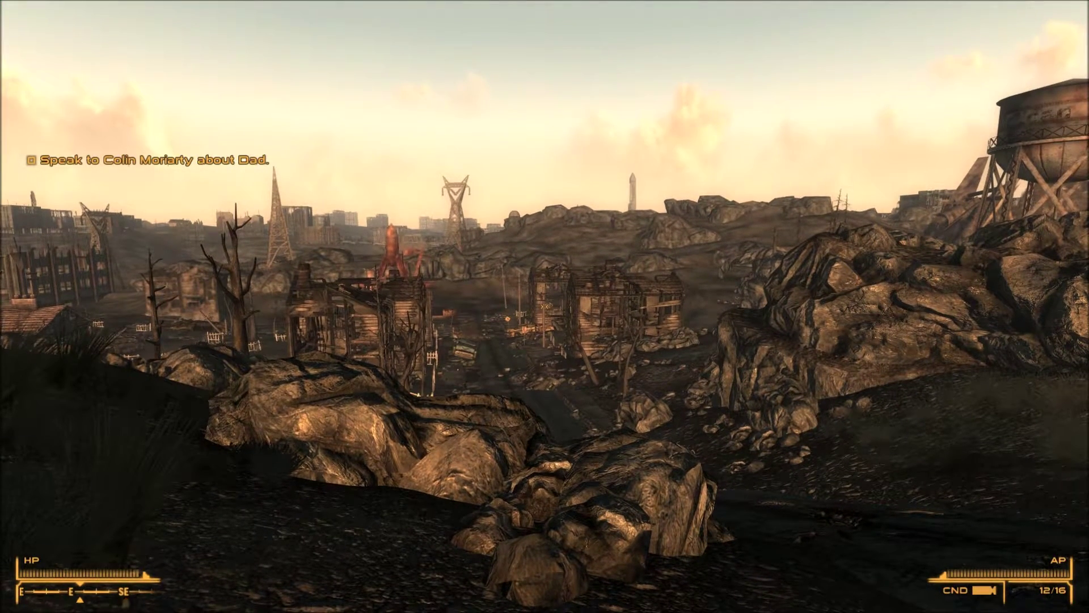
- Walk toward the water tower, browse the Pip-Boy apparel and weapons, then set waiting to 4 hours
key(w)
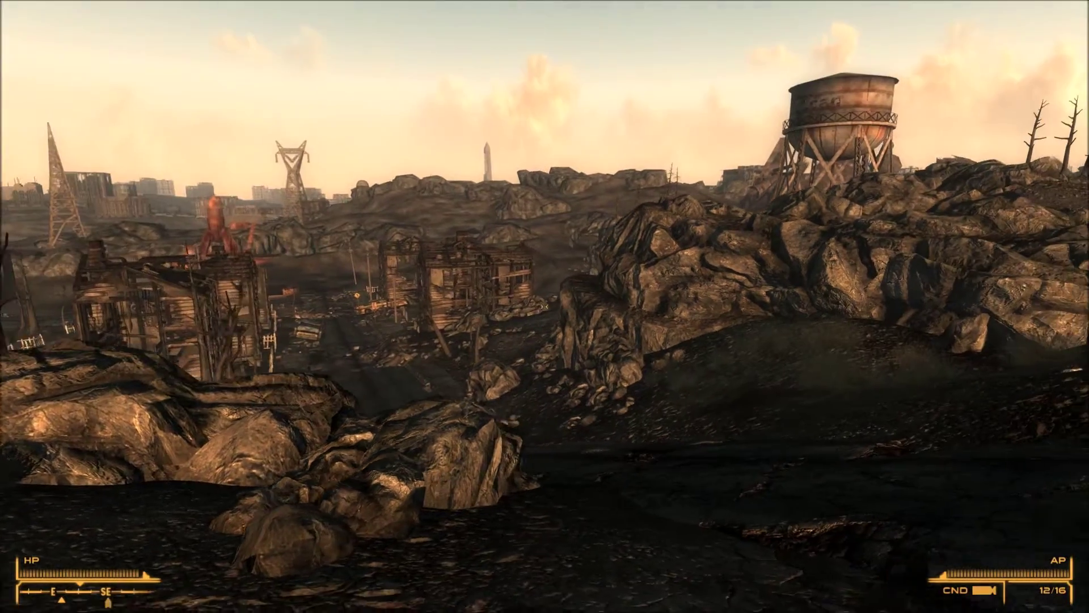
key(Tab)
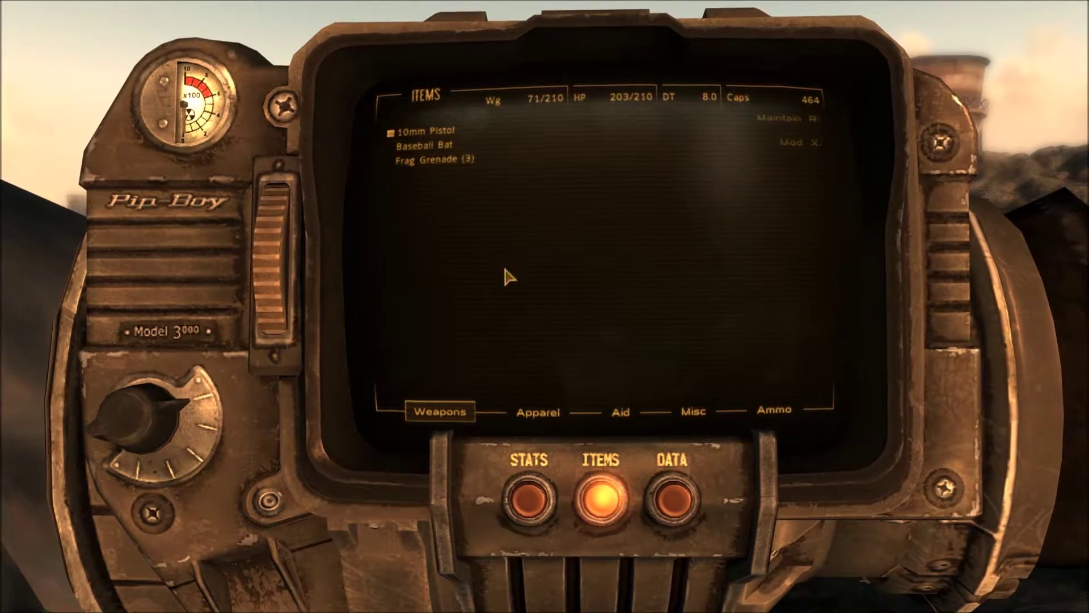
click(558, 414)
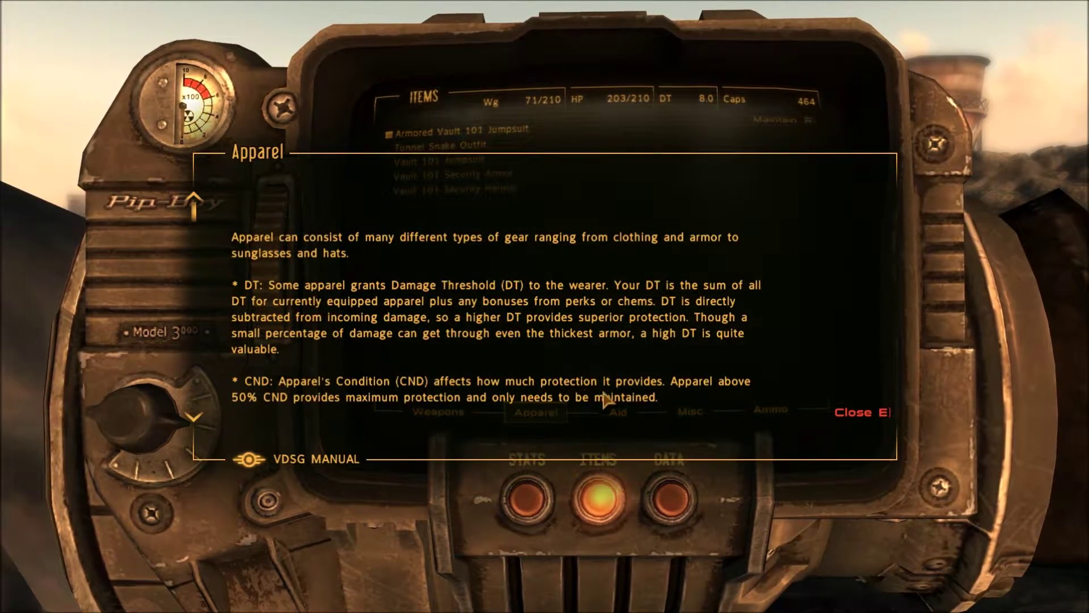
click(851, 413)
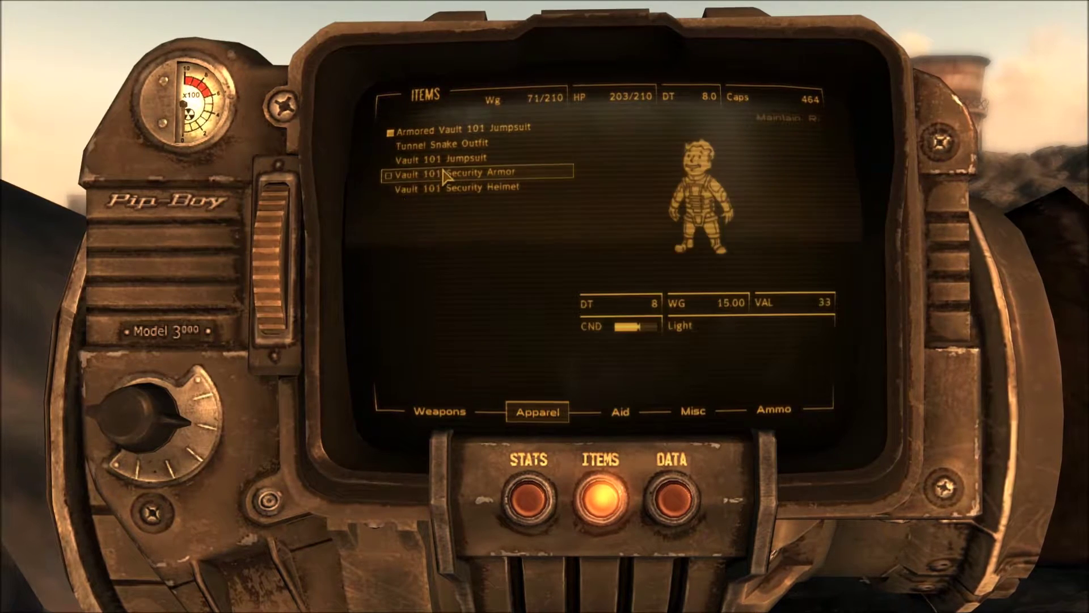
click(440, 411)
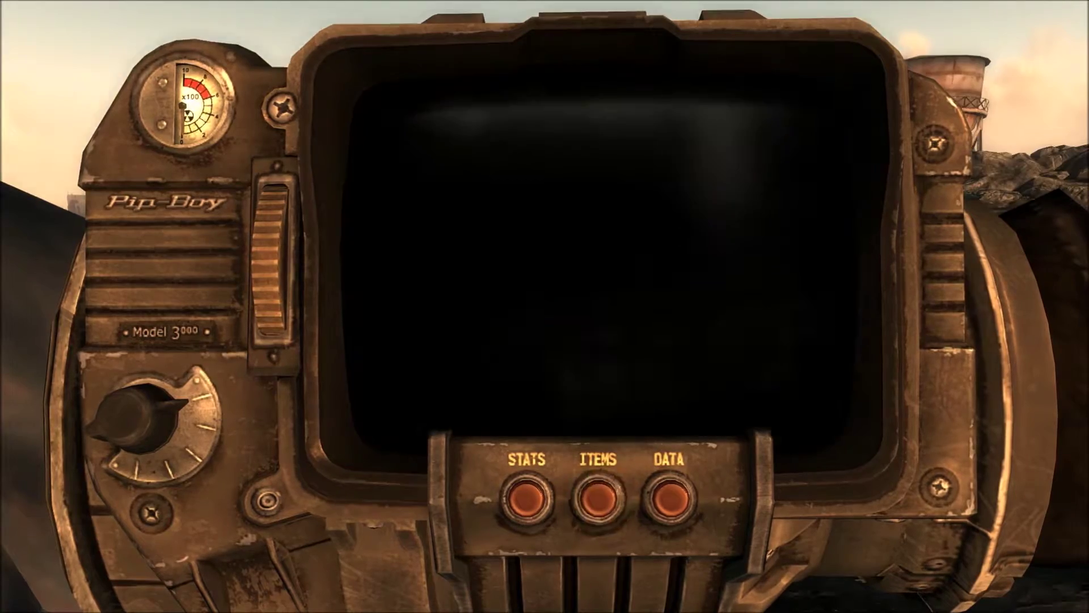
key(Tab)
key(t)
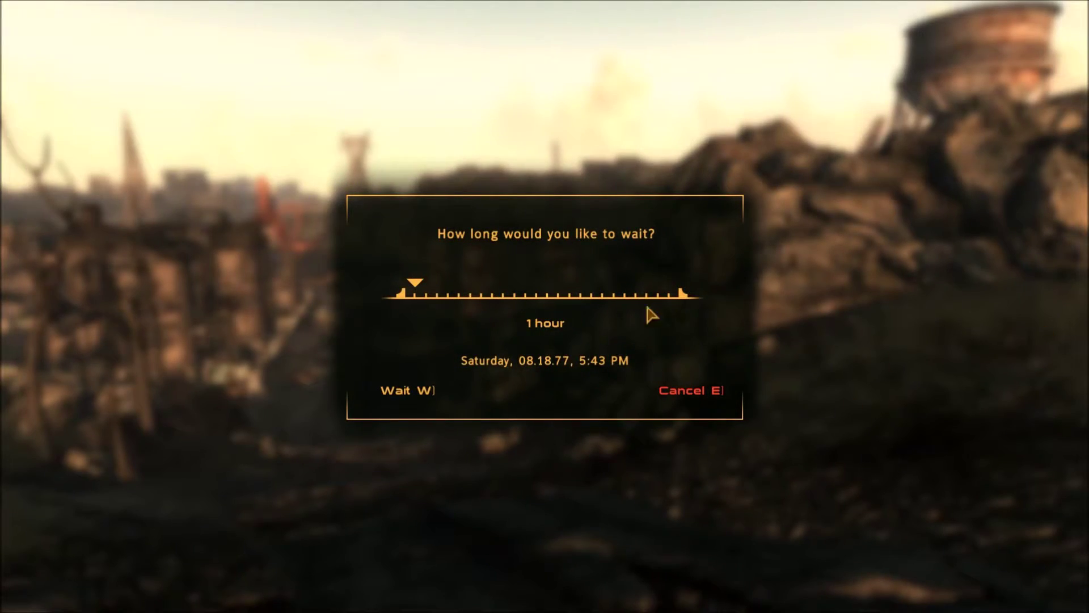
drag(418, 293, 447, 293)
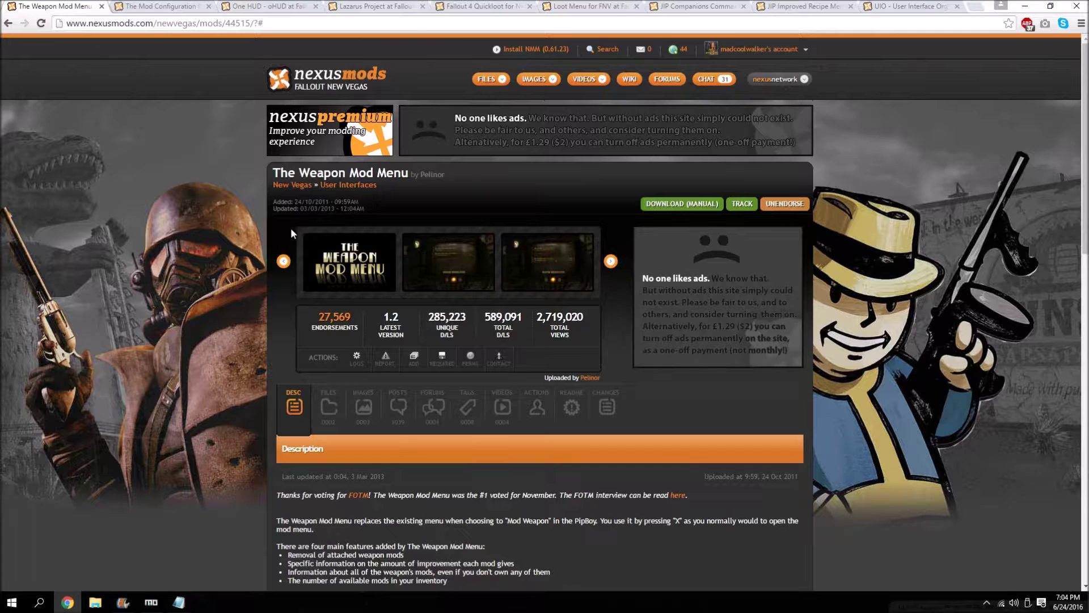
- Preview the Weapon Mod Menu gallery screenshots, including the Weapon Modification image
scroll(291, 233, down, 2)
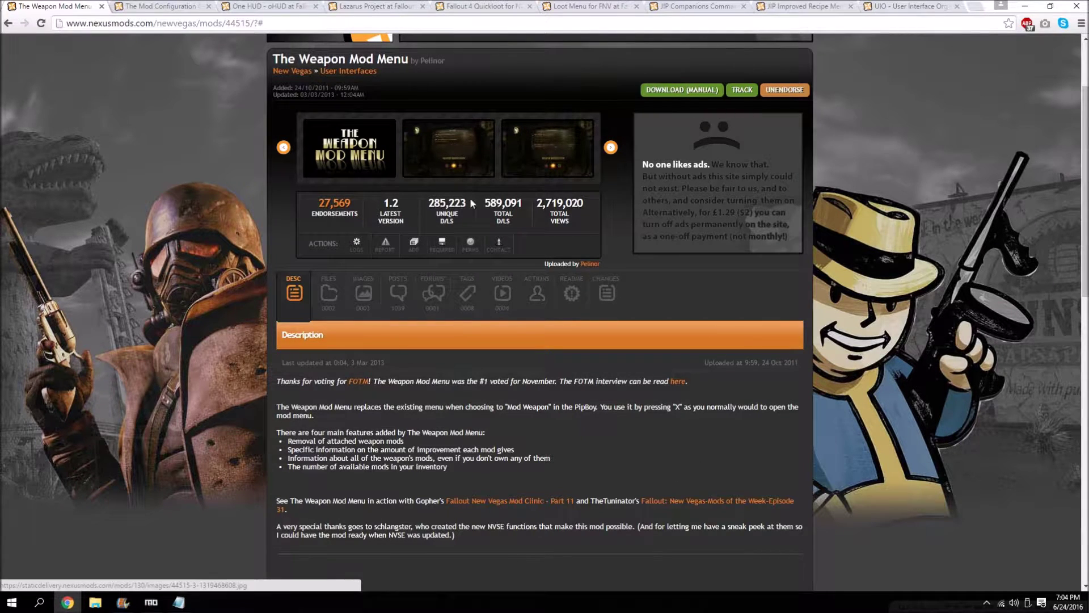
click(449, 148)
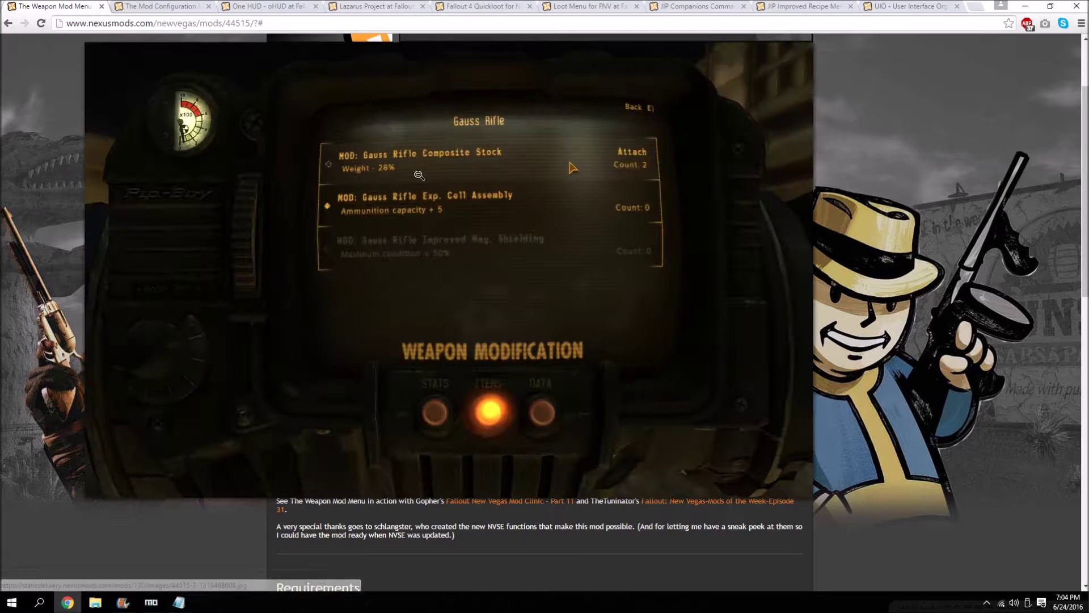
click(275, 217)
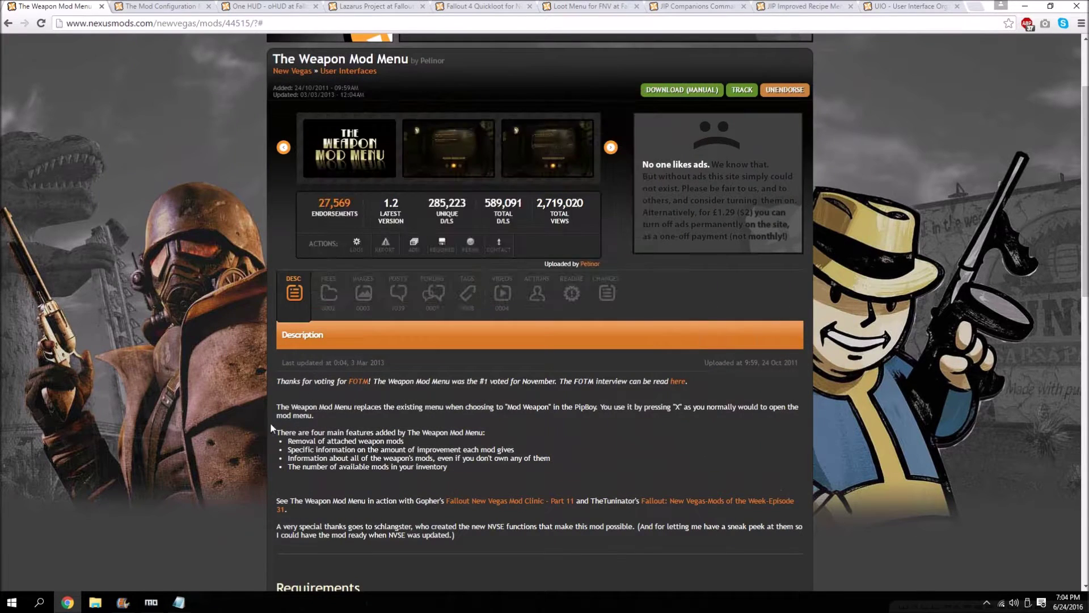
click(471, 111)
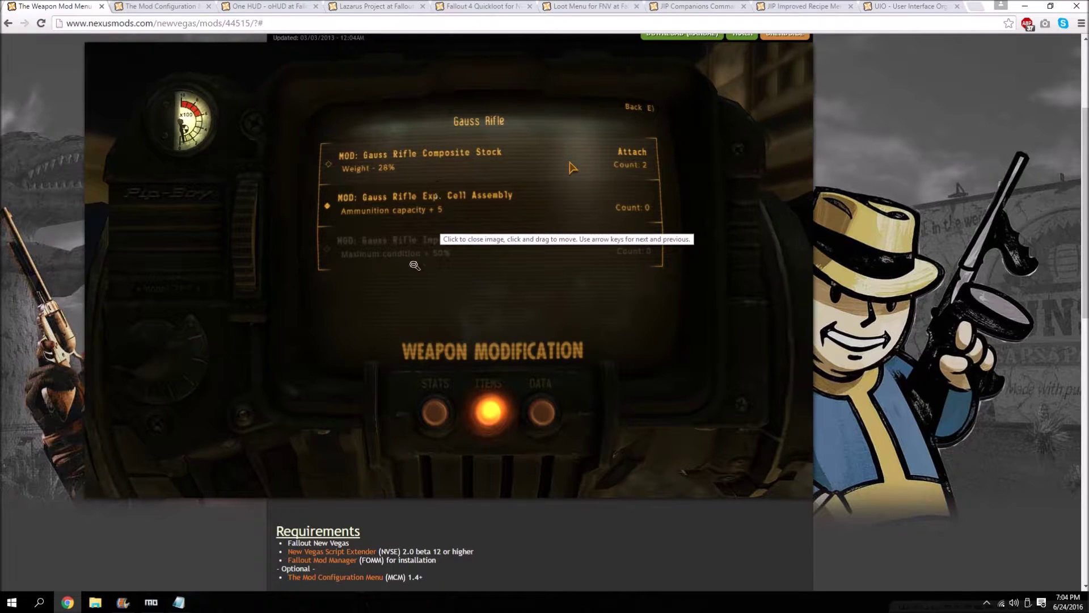
click(515, 278)
scroll(579, 386, down, 1)
scroll(546, 397, up, 2)
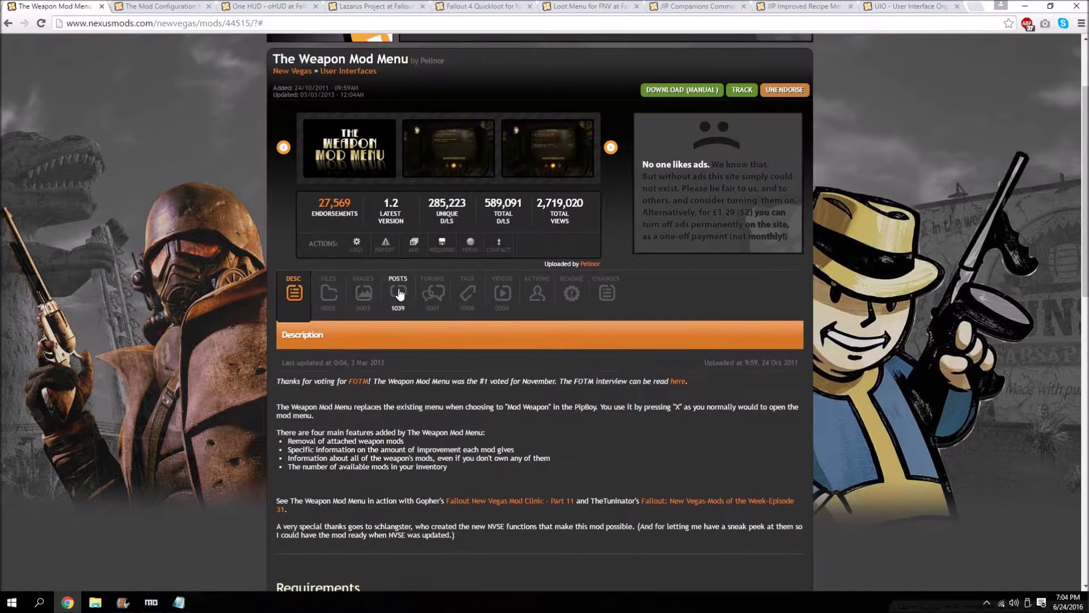
- Manually download the version 1.2 main file from the Files list and check the browser downloads
click(328, 298)
scroll(329, 336, down, 2)
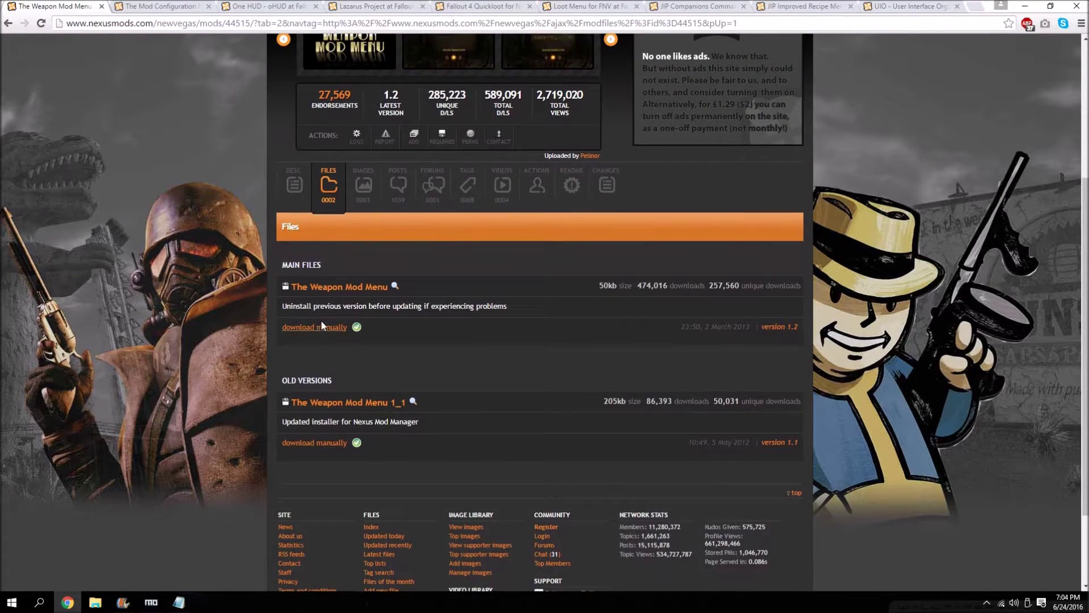
click(337, 329)
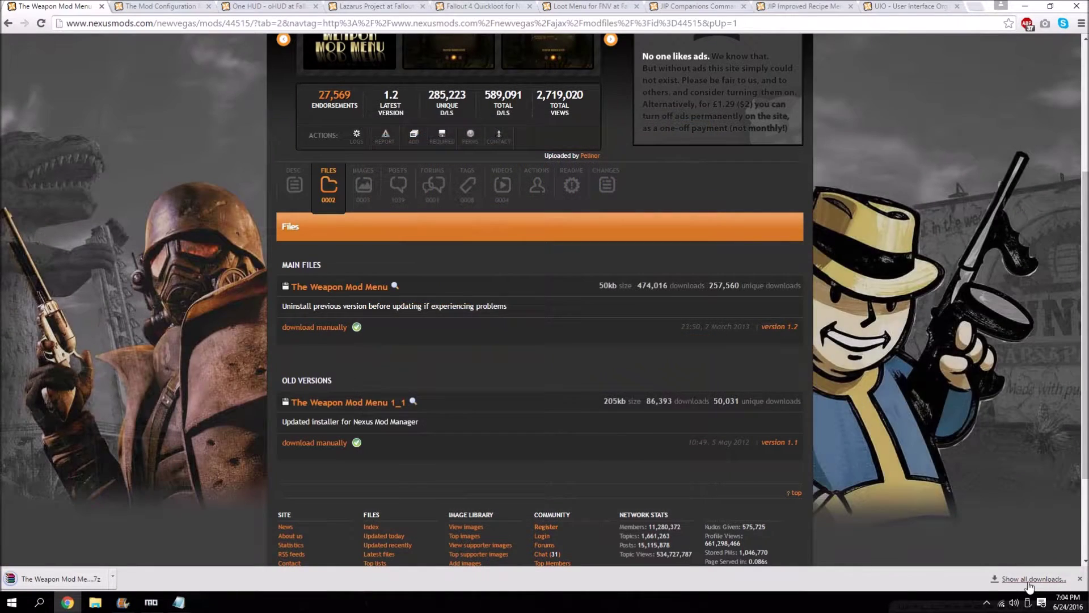
click(1029, 580)
- Move the Weapon Mod Menu .7z archive from Downloads onto the desktop
click(431, 145)
click(713, 107)
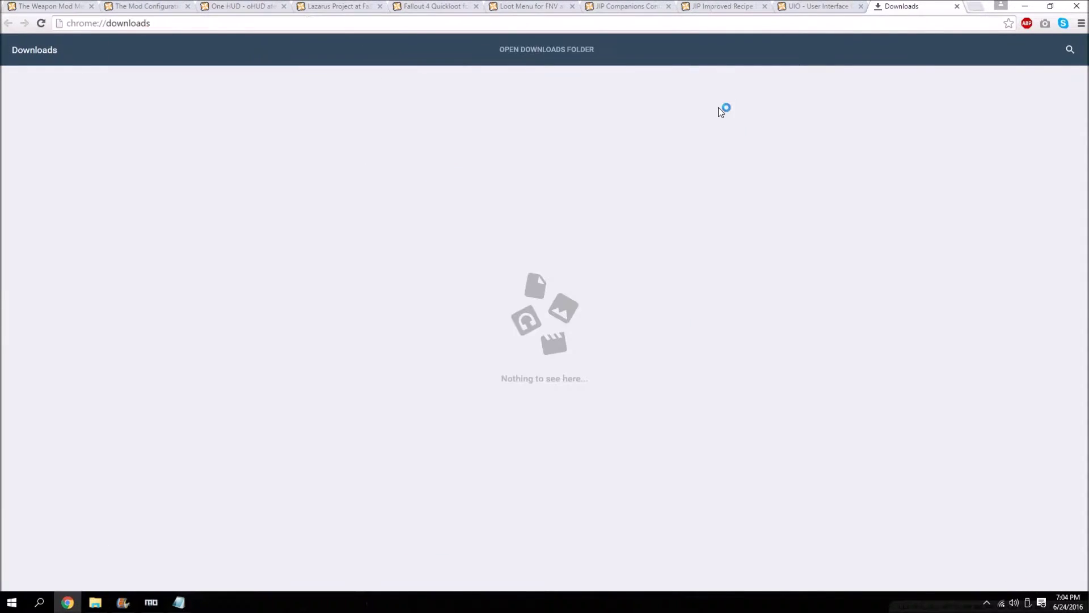
click(957, 6)
click(1024, 6)
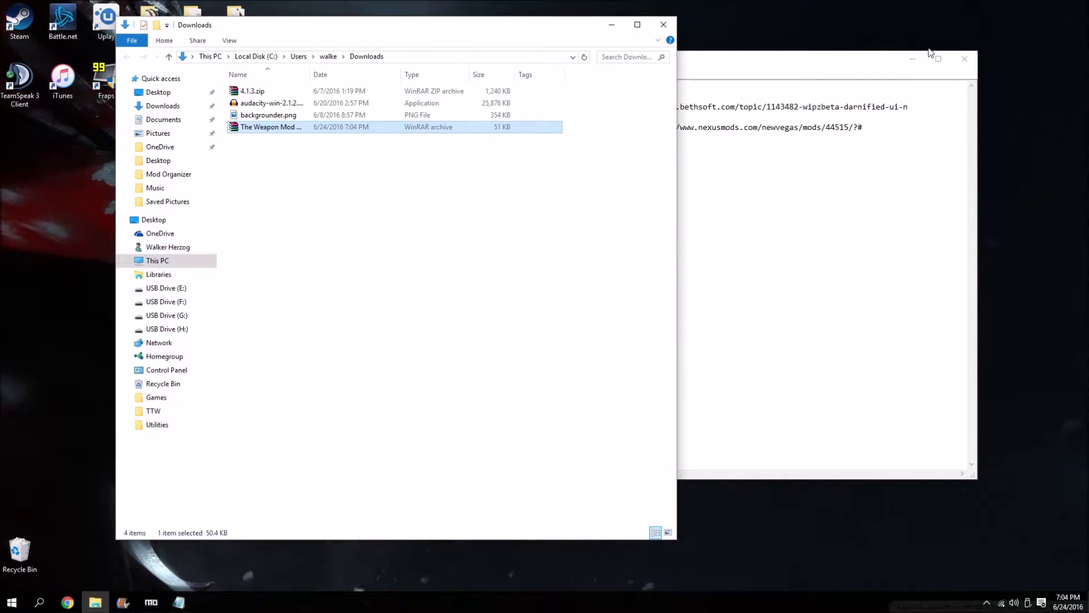
drag(426, 127, 711, 85)
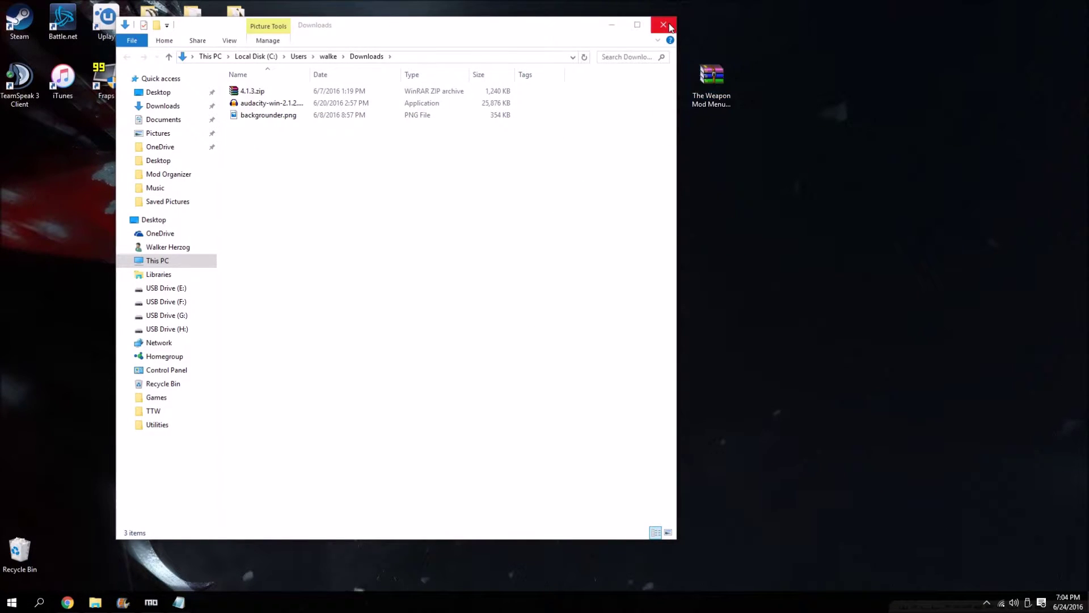
click(663, 25)
- Extract The Weapon Mod Menu.fomod to the desktop in WinRAR and recycle the .7z archive
double_click(710, 79)
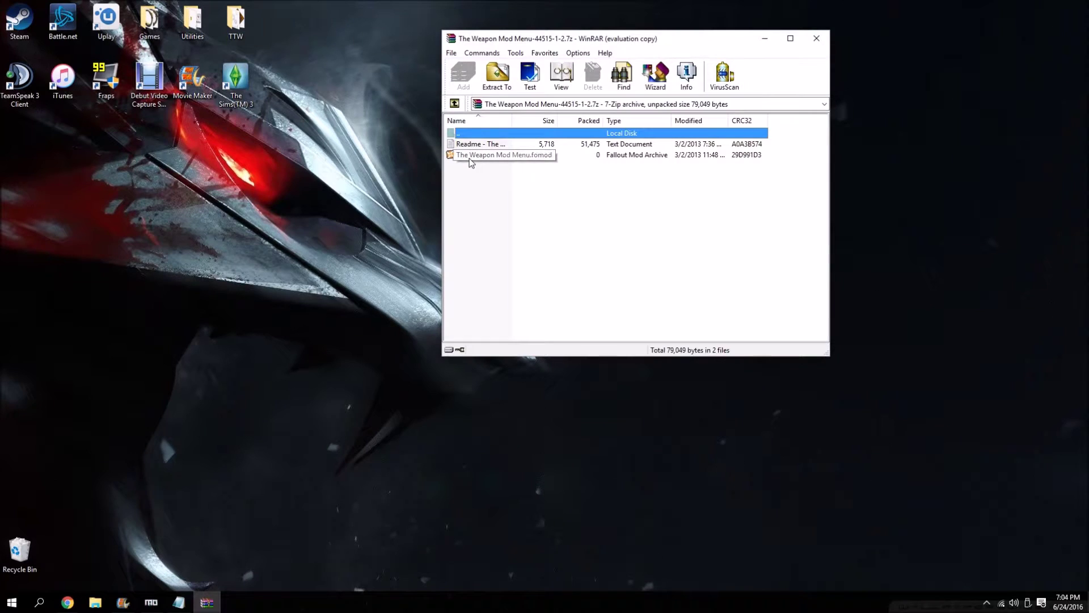
click(698, 200)
drag(470, 157, 379, 120)
click(817, 38)
drag(834, 50, 701, 101)
drag(710, 80, 20, 549)
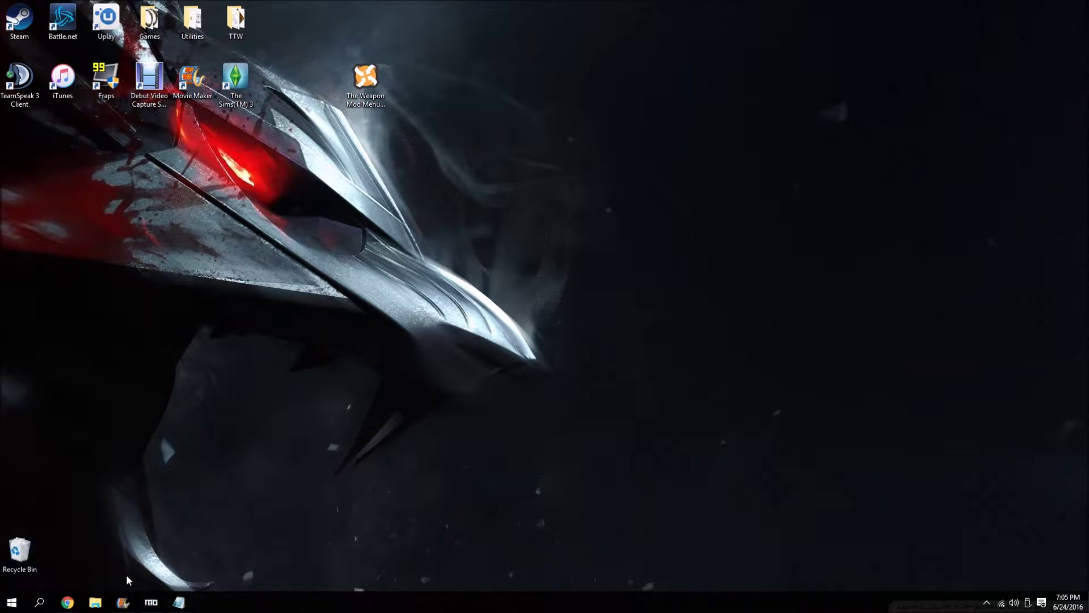
click(152, 609)
- Install The Weapon Mod Menu.fomod from the desktop through Install Mod
click(17, 26)
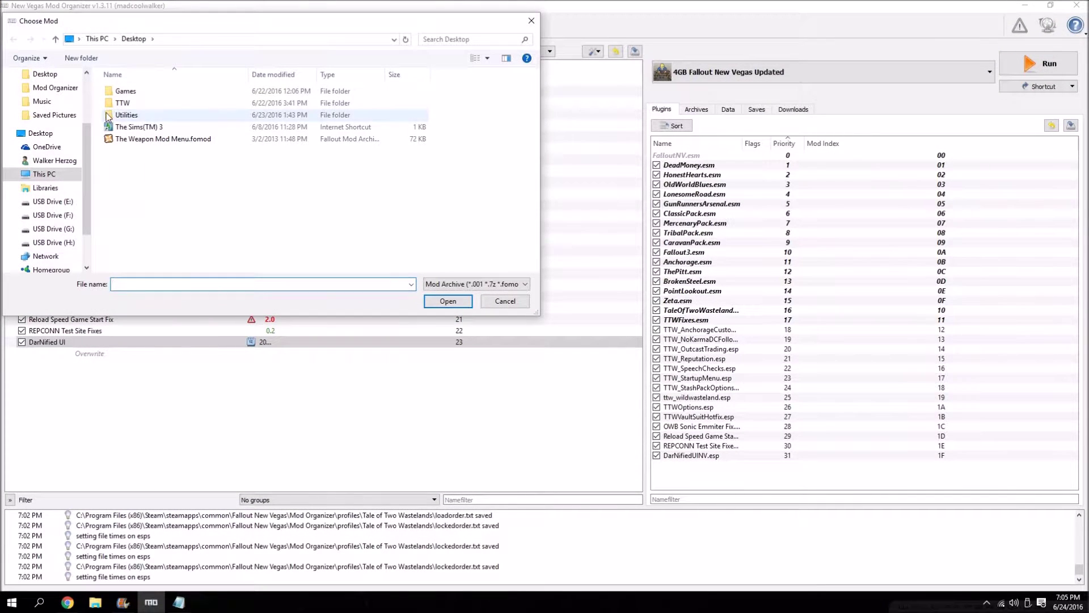
double_click(138, 141)
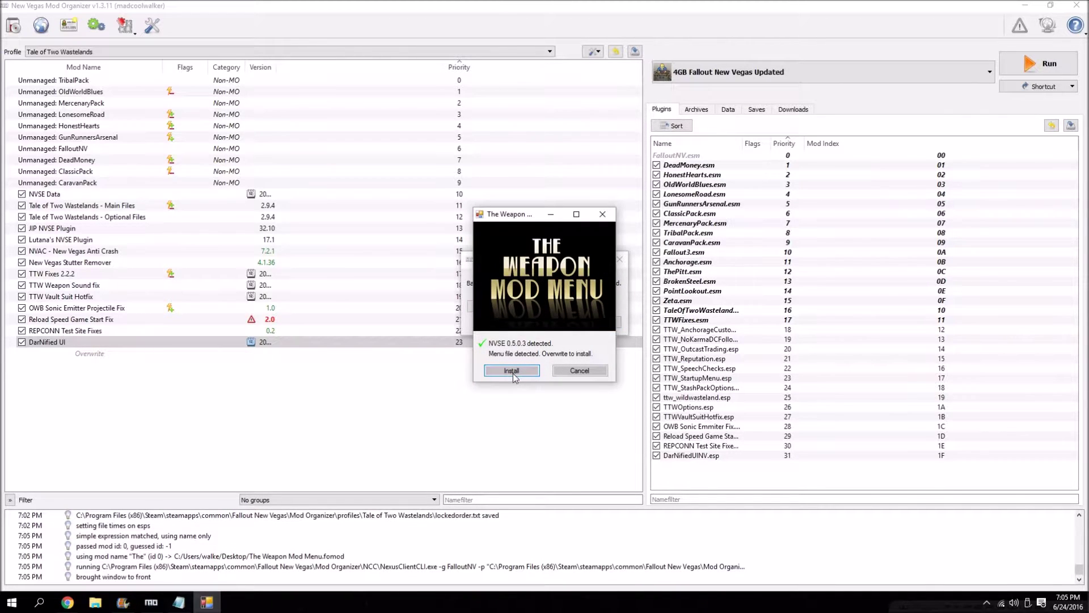
click(512, 372)
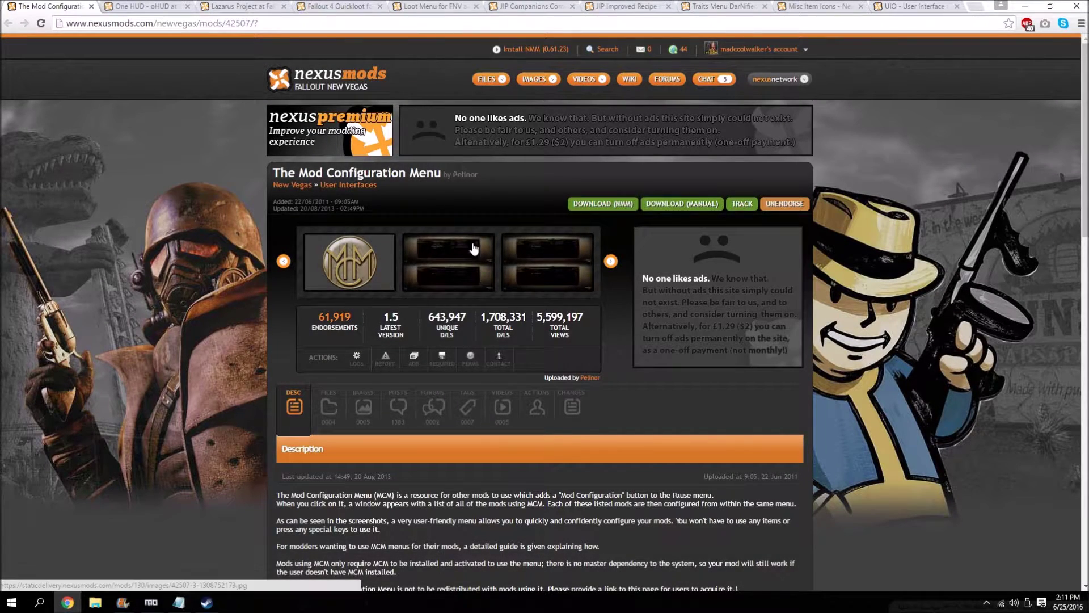
scroll(216, 213, down, 1)
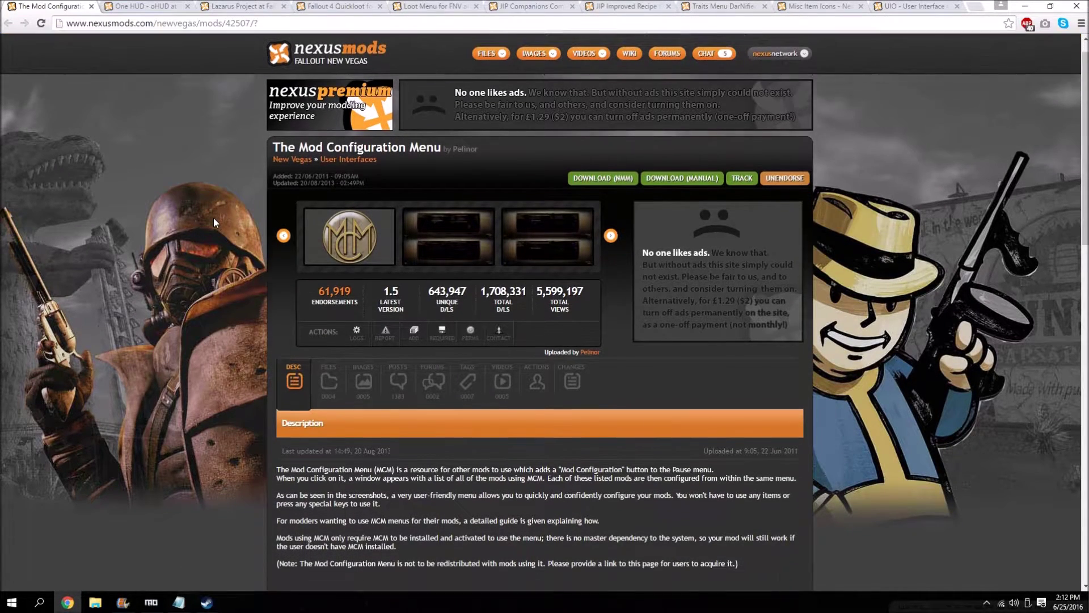
click(417, 204)
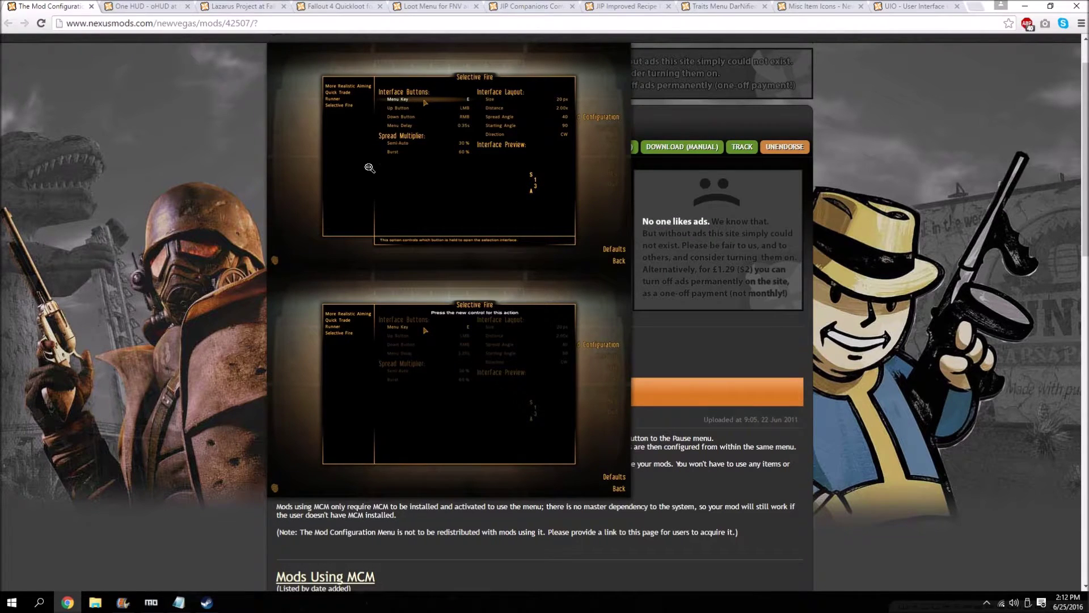
click(376, 158)
scroll(397, 198, up, 1)
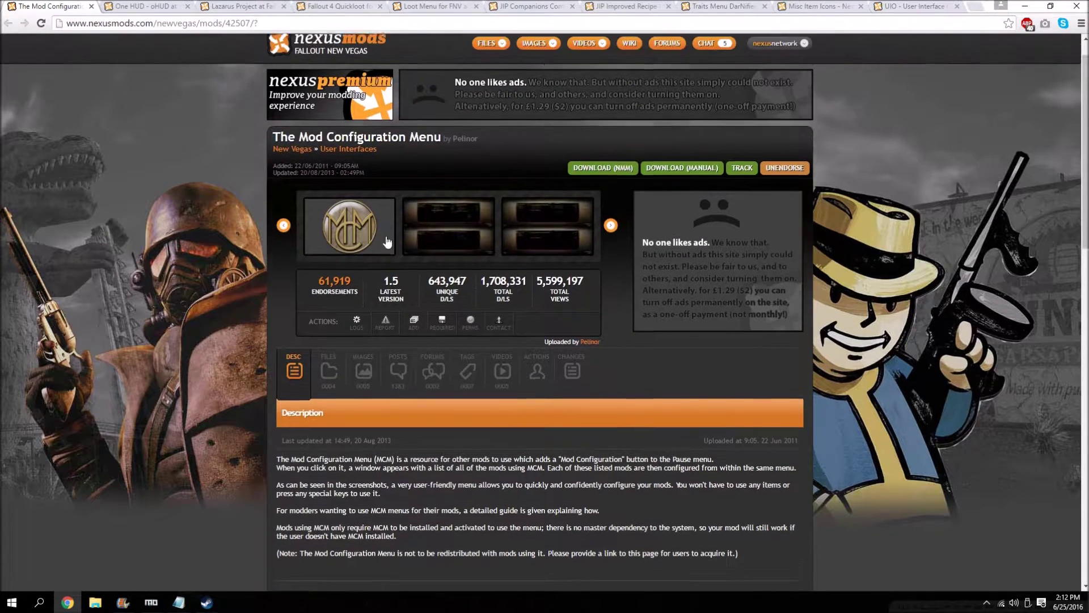
click(469, 253)
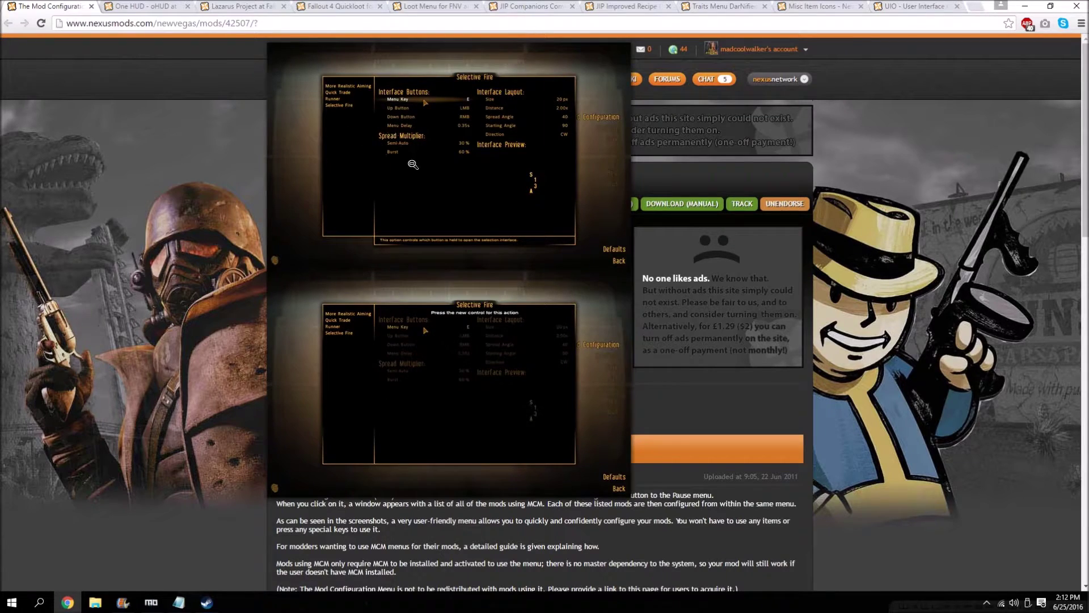
click(401, 134)
scroll(278, 274, down, 3)
scroll(275, 283, up, 3)
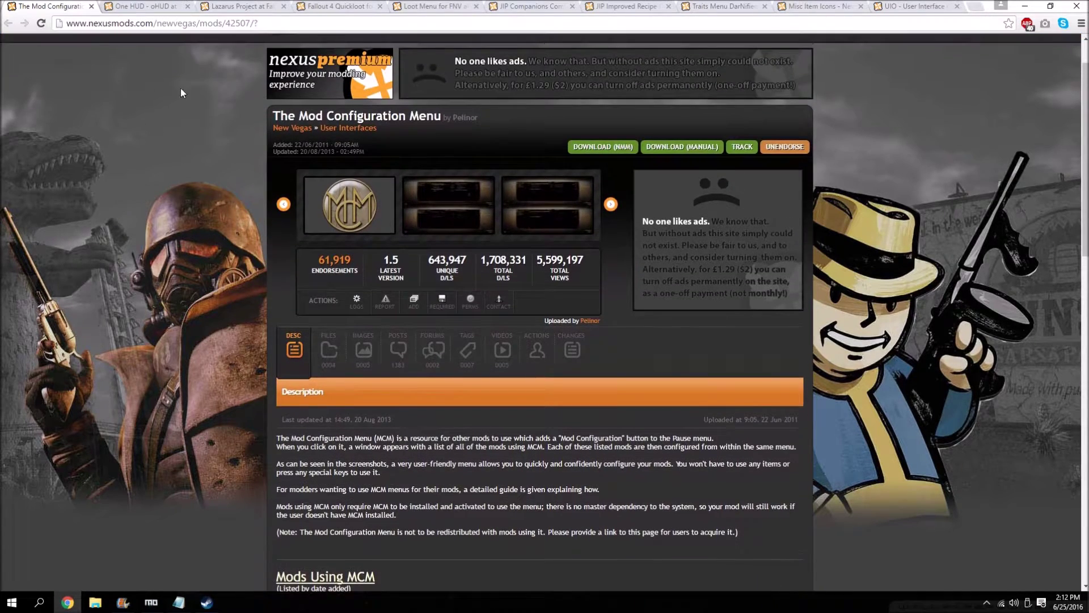
scroll(271, 299, down, 2)
- Download The Mod Configuration Menu with the manager and read the MCM BugFix 2 note
click(329, 290)
scroll(260, 309, down, 3)
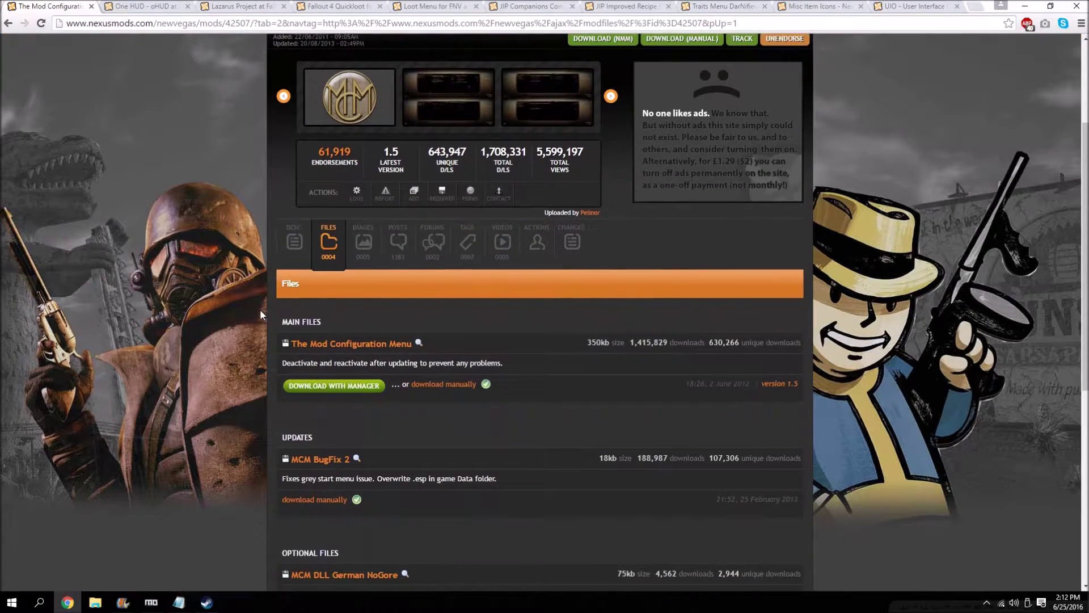
click(326, 273)
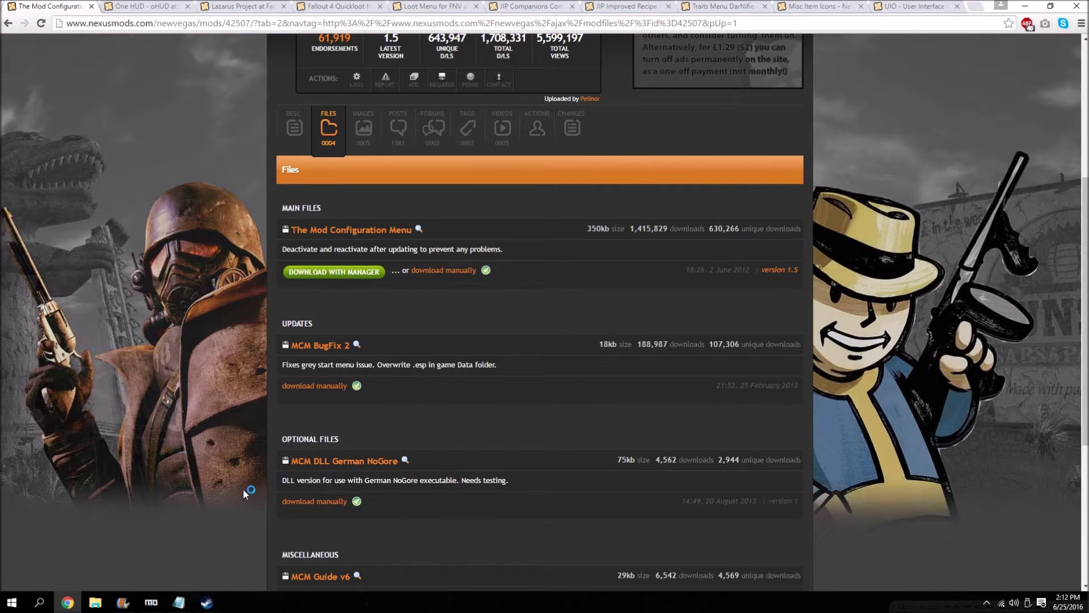
scroll(237, 481, down, 1)
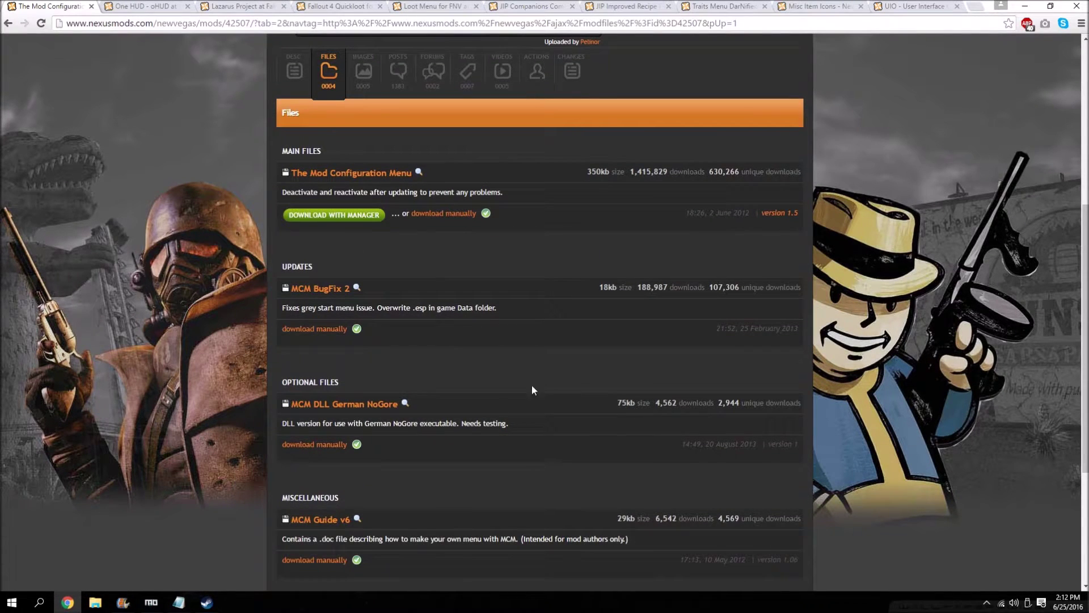
drag(524, 309, 287, 308)
click(282, 308)
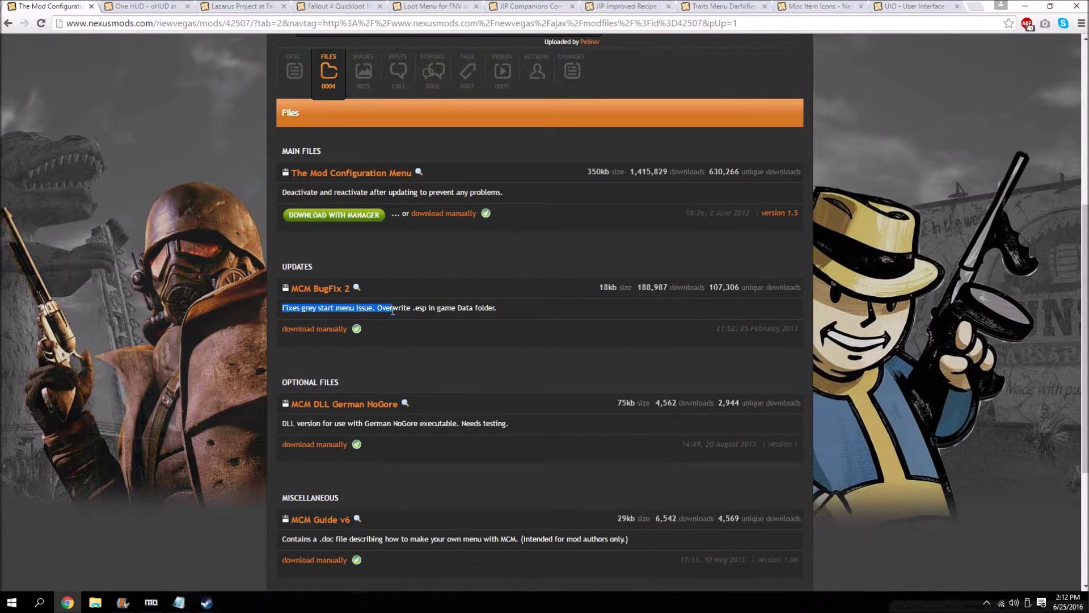
drag(392, 311, 488, 308)
click(518, 308)
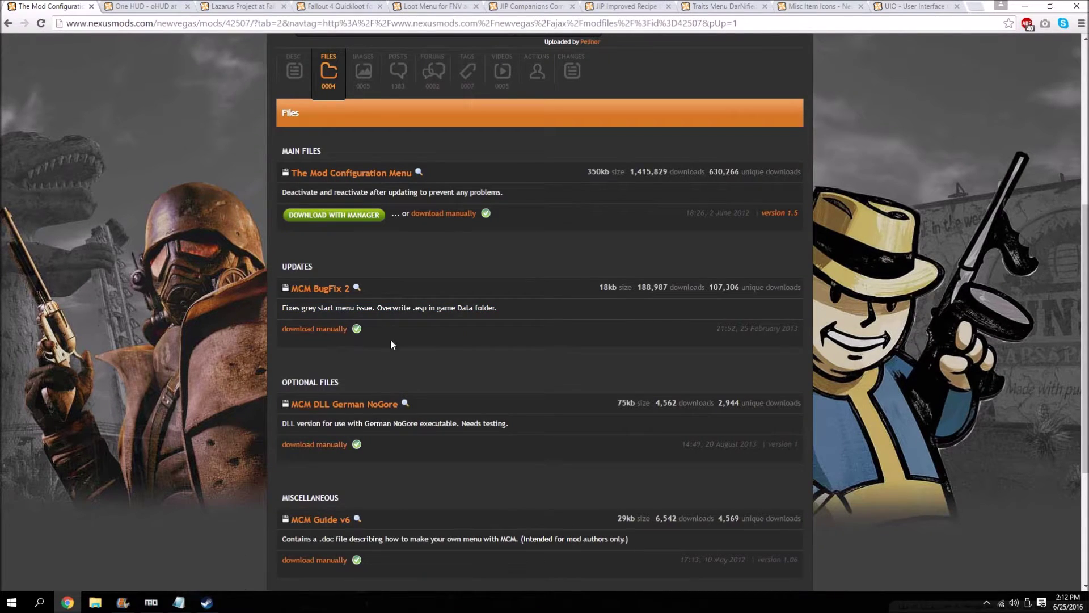
- Bring Mod Organizer to the front and show its Downloads list
click(151, 602)
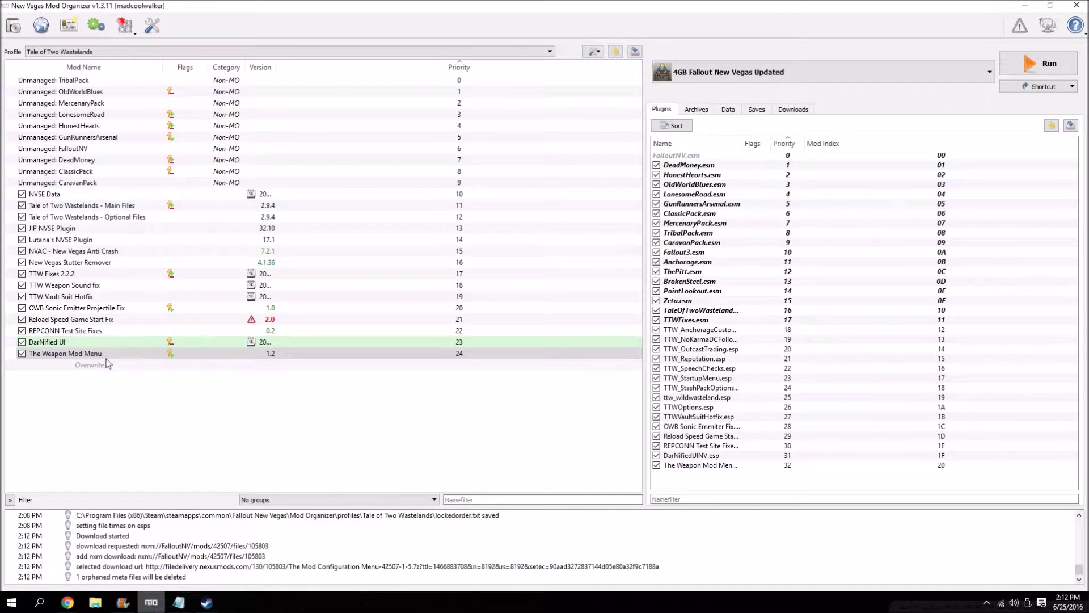
click(1023, 5)
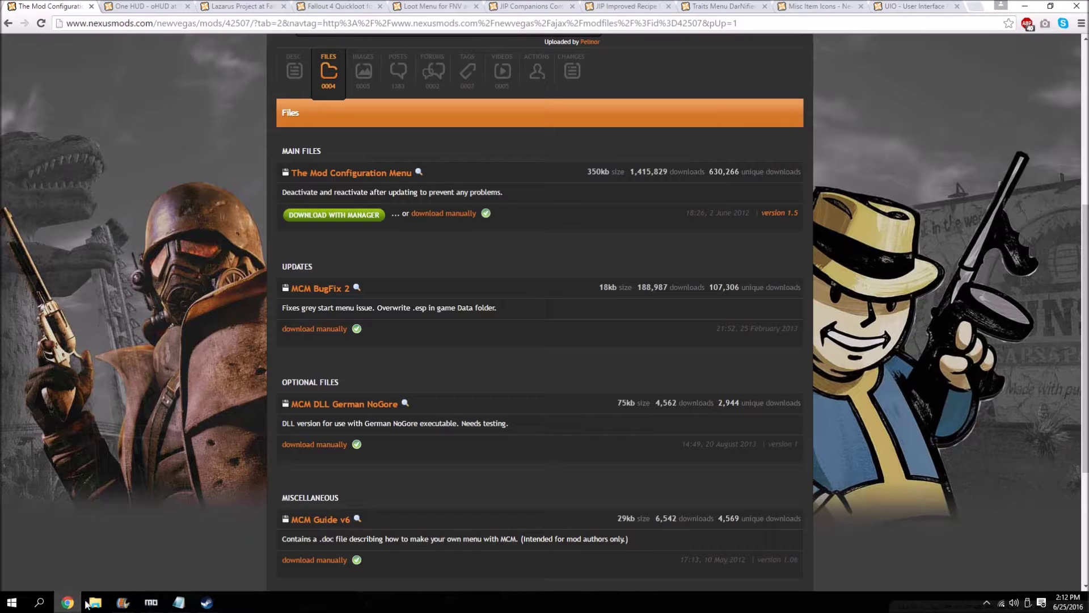
click(151, 602)
click(793, 109)
- Install the MCM archive, remove its download from view, and close the MCM browser tab
double_click(751, 148)
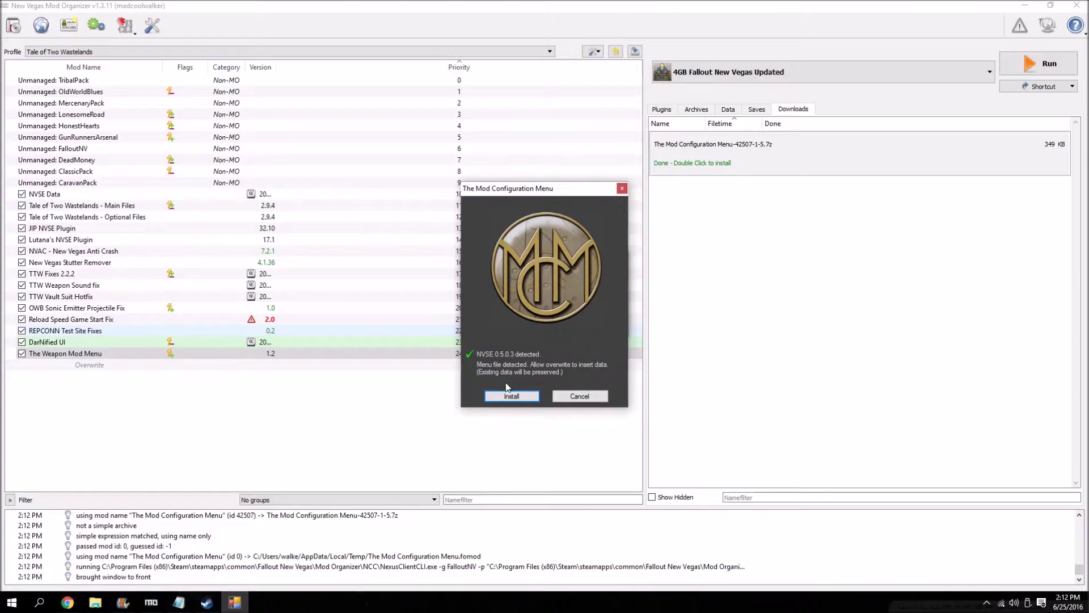
click(505, 396)
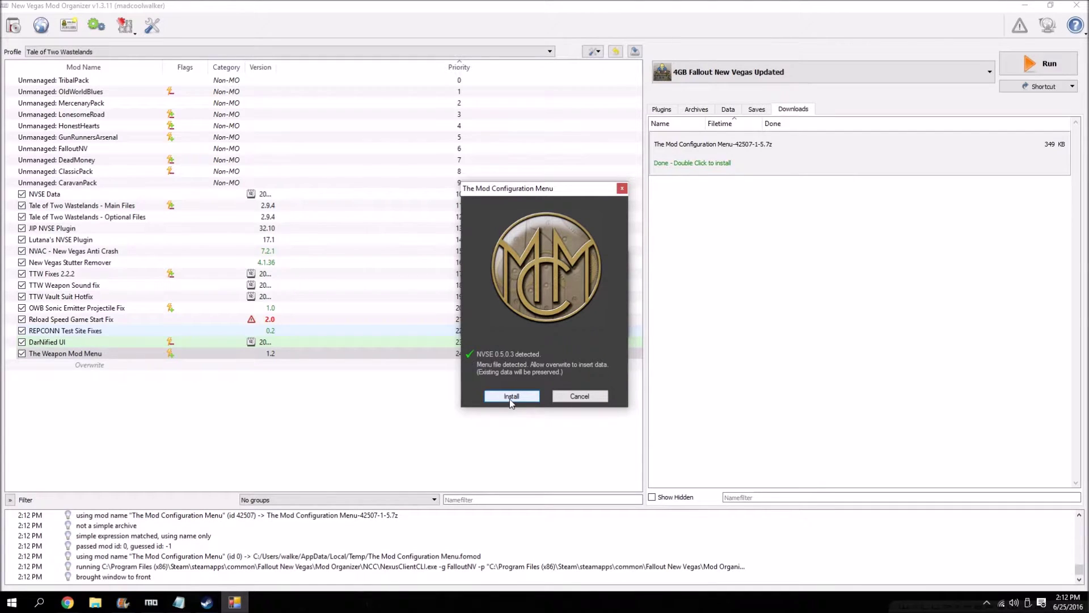
right_click(684, 151)
click(714, 185)
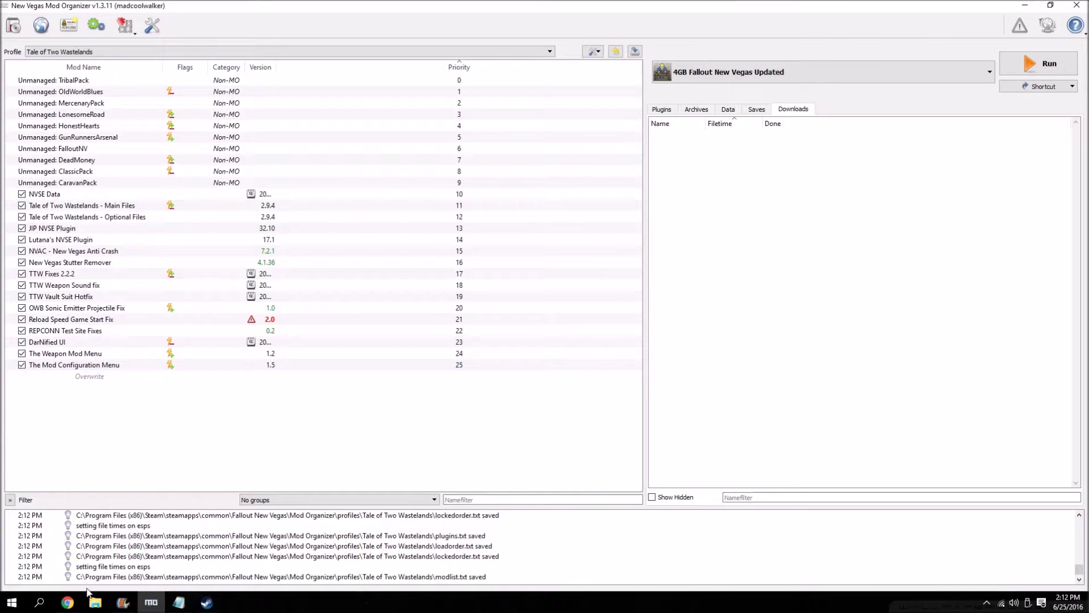
click(67, 602)
click(91, 7)
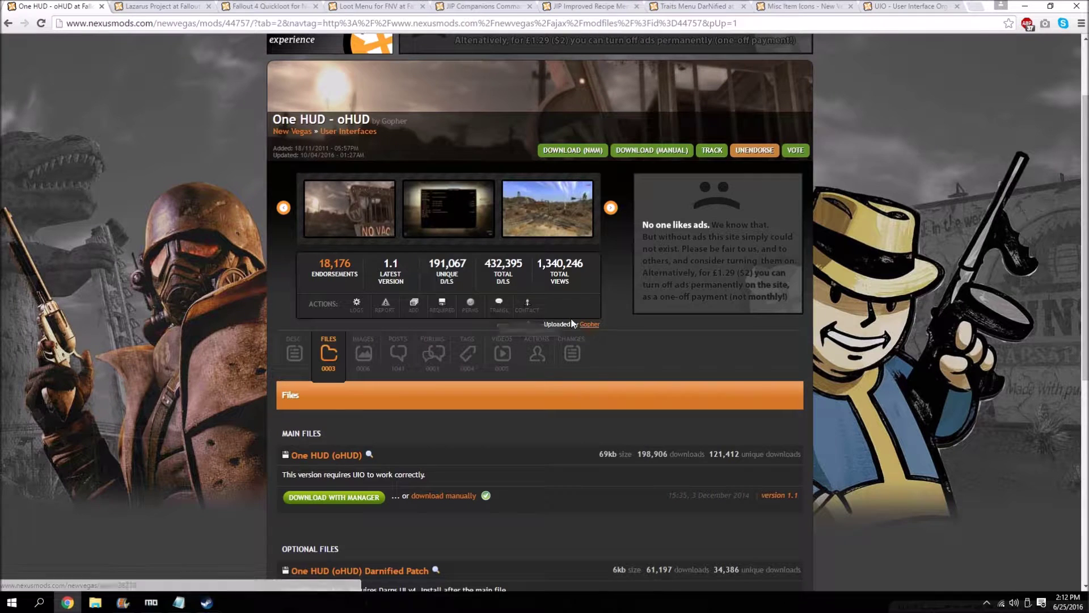
- Preview a One HUD screenshot and read through the mod's description
click(452, 221)
click(454, 217)
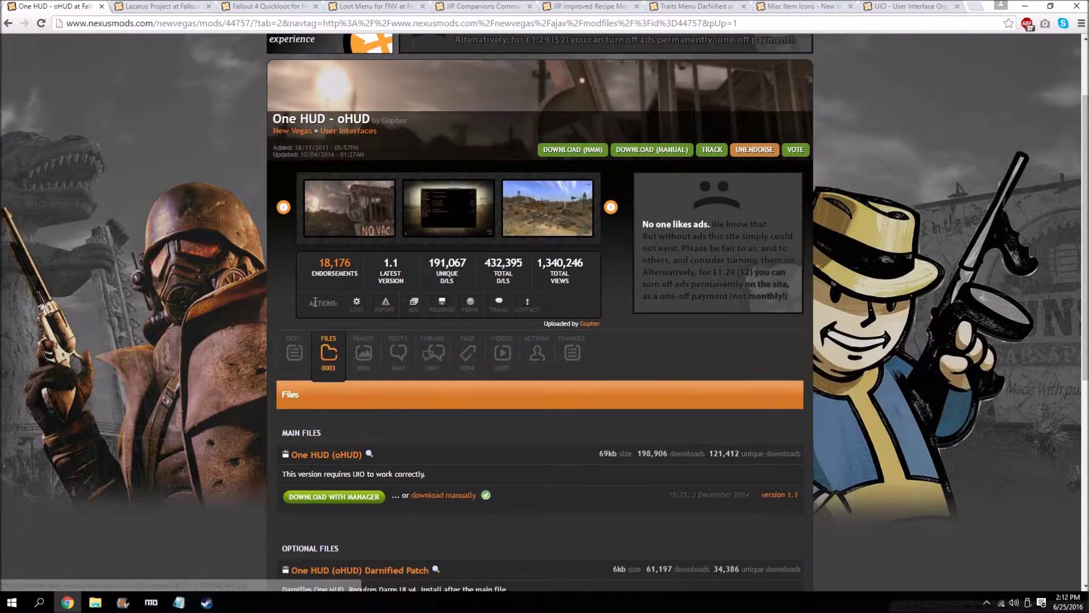
scroll(297, 206, down, 2)
click(296, 199)
scroll(263, 288, down, 8)
scroll(362, 298, down, 1)
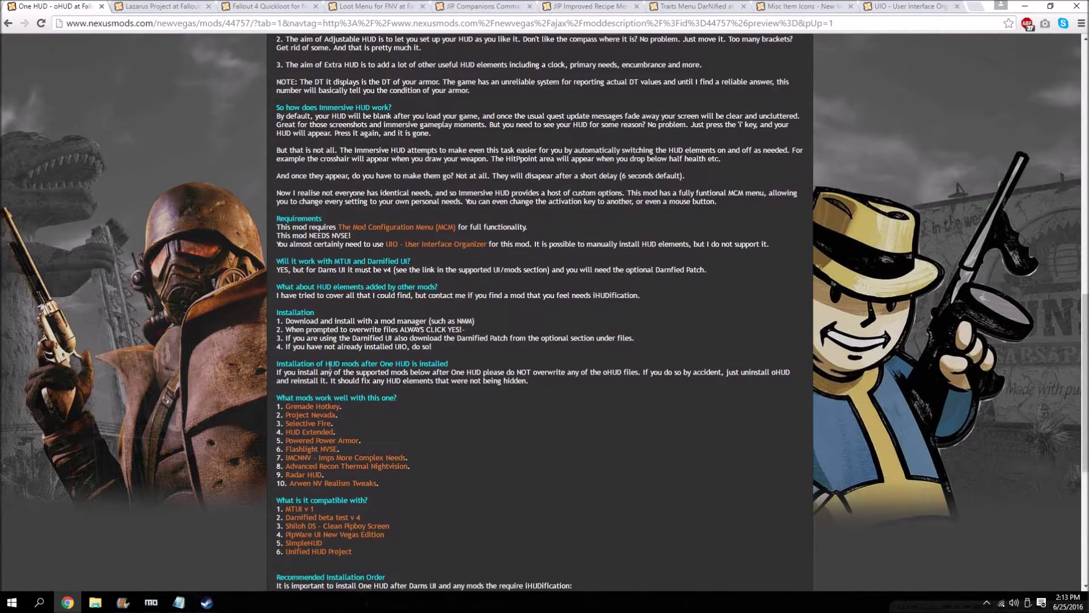
scroll(400, 249, up, 3)
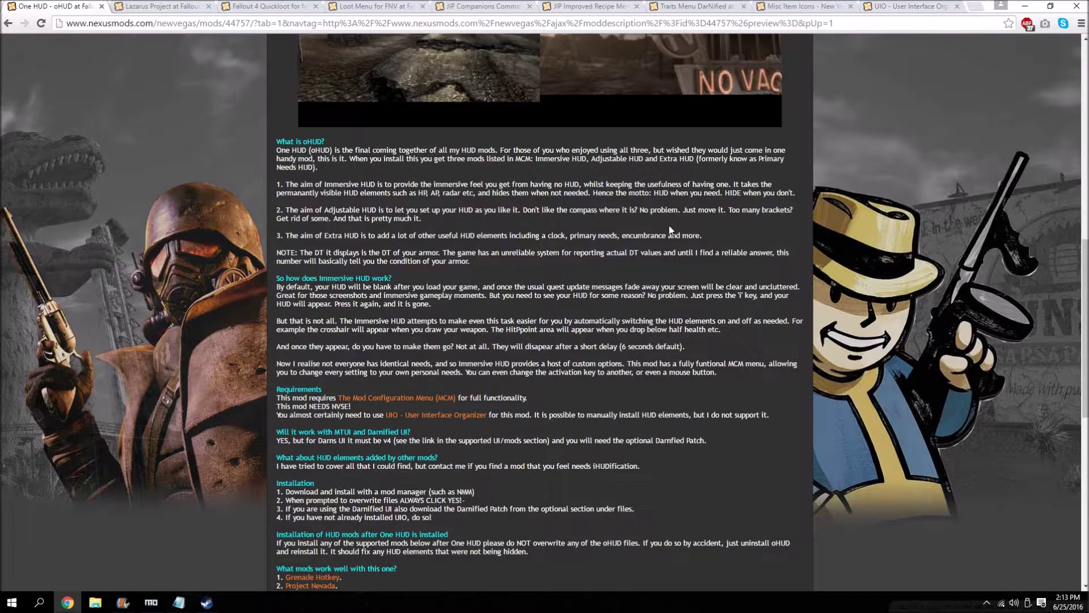
scroll(675, 223, up, 7)
scroll(534, 318, up, 2)
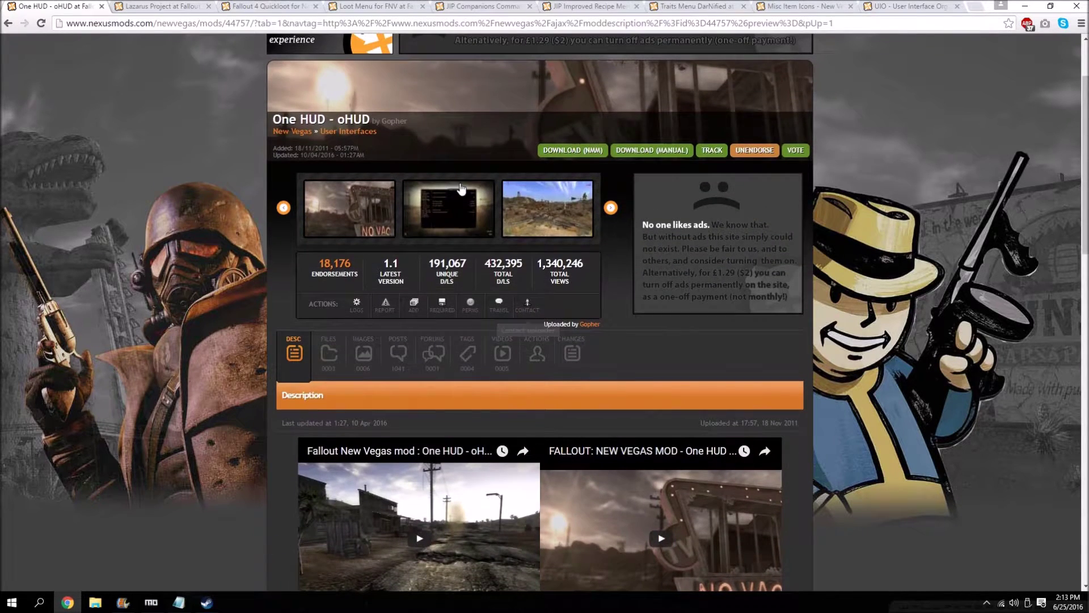
- Inspect the enlarged One HUD settings and desert landscape screenshots
click(466, 195)
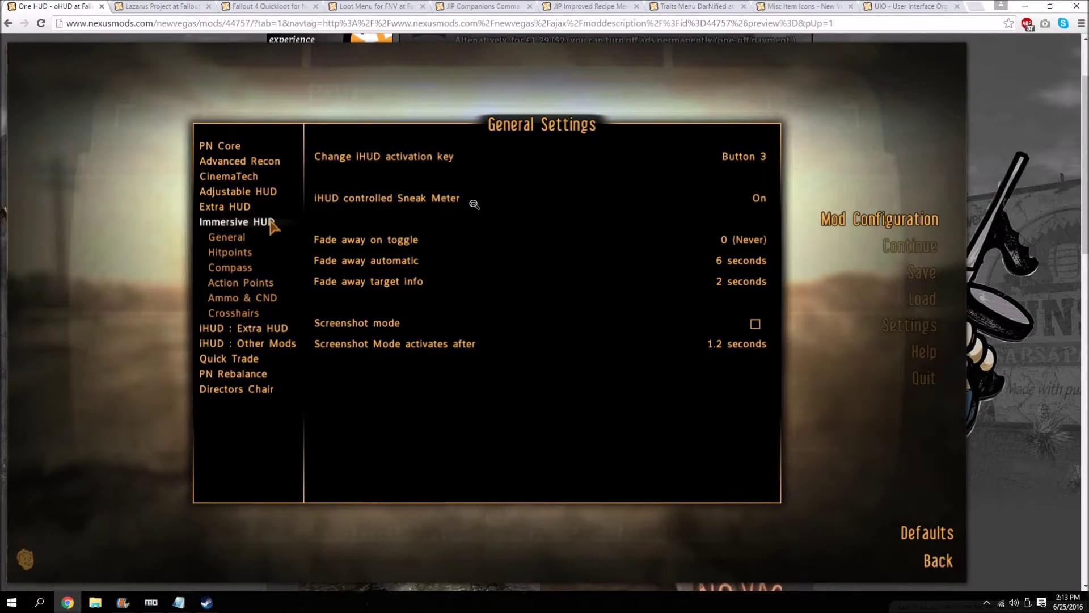
click(474, 204)
click(613, 215)
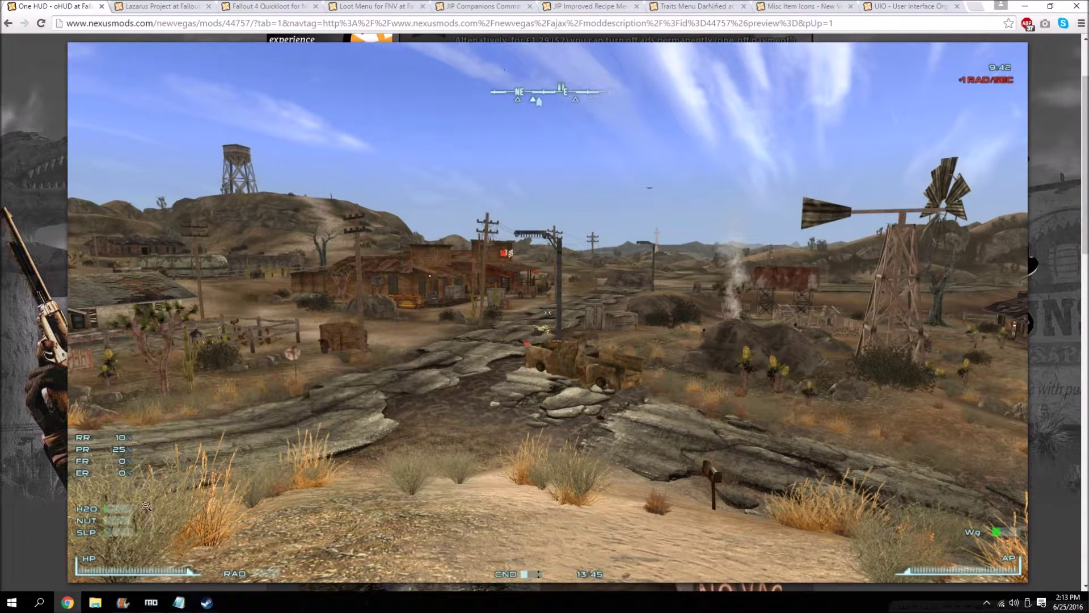
click(722, 325)
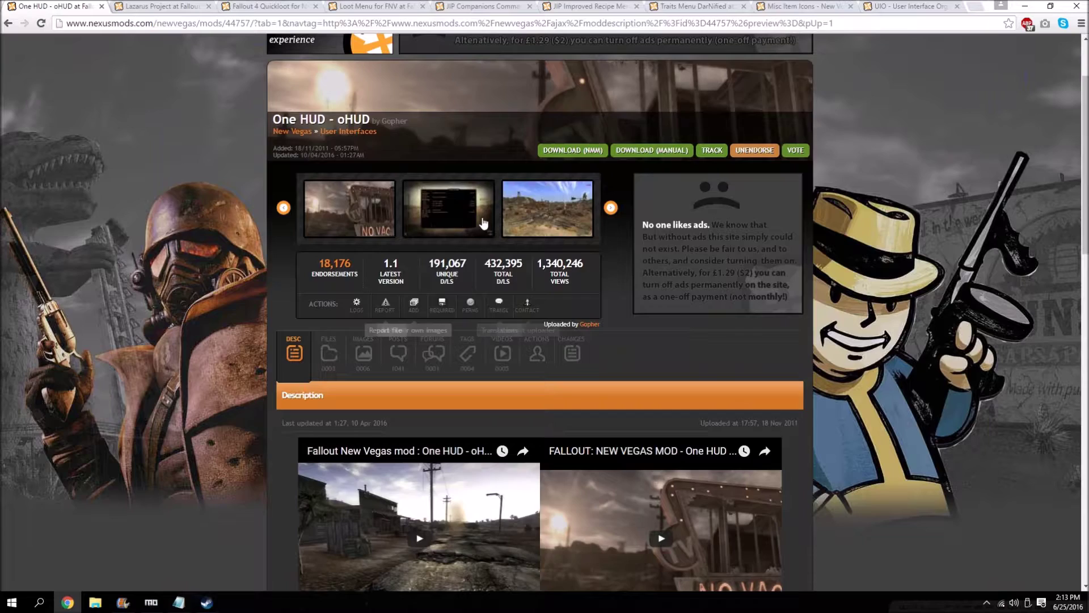
click(471, 207)
click(423, 358)
scroll(397, 284, up, 2)
- Send One HUD's Darnified Patch from the Files list to Mod Organizer
click(336, 316)
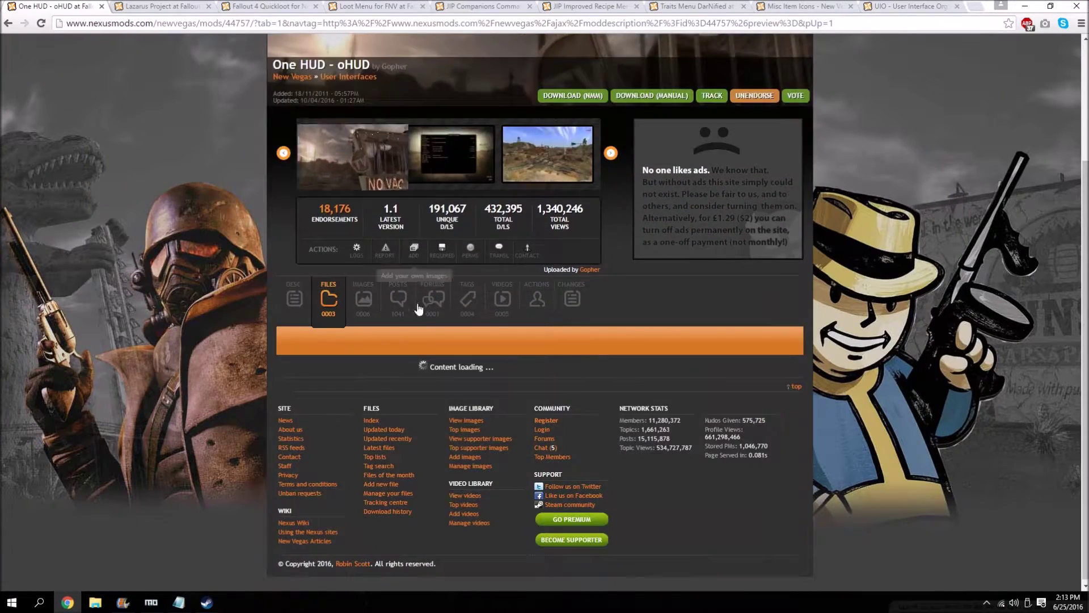
scroll(346, 352, down, 1)
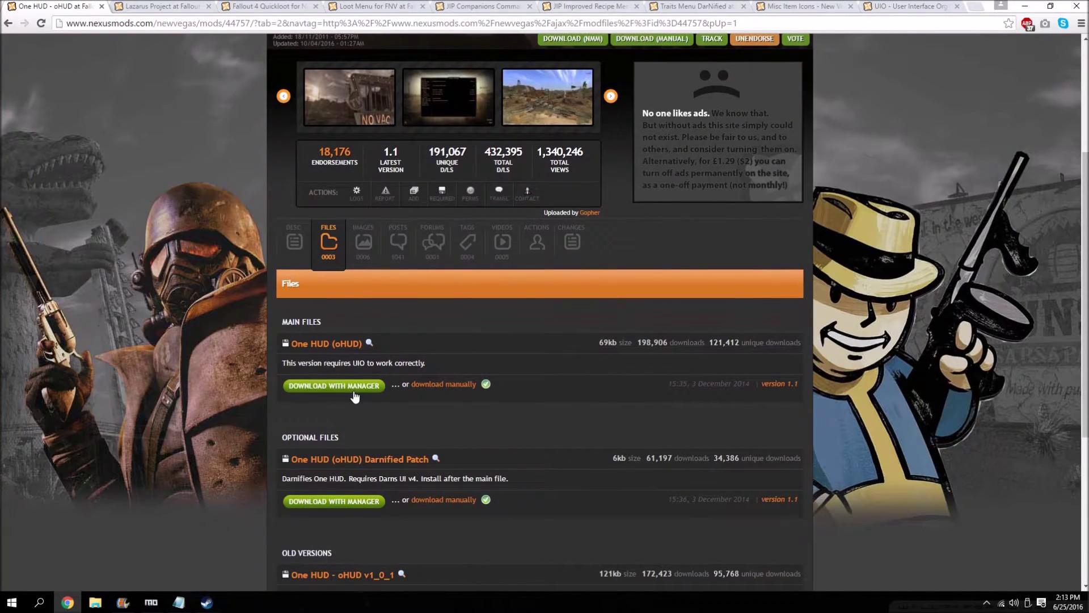
scroll(355, 396, down, 1)
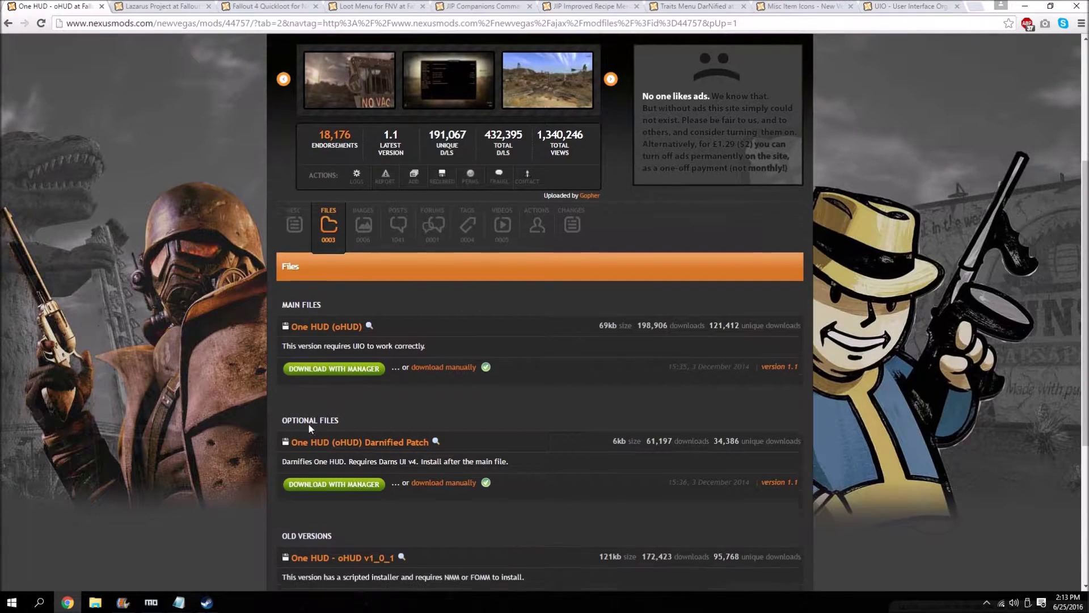
scroll(391, 426, down, 2)
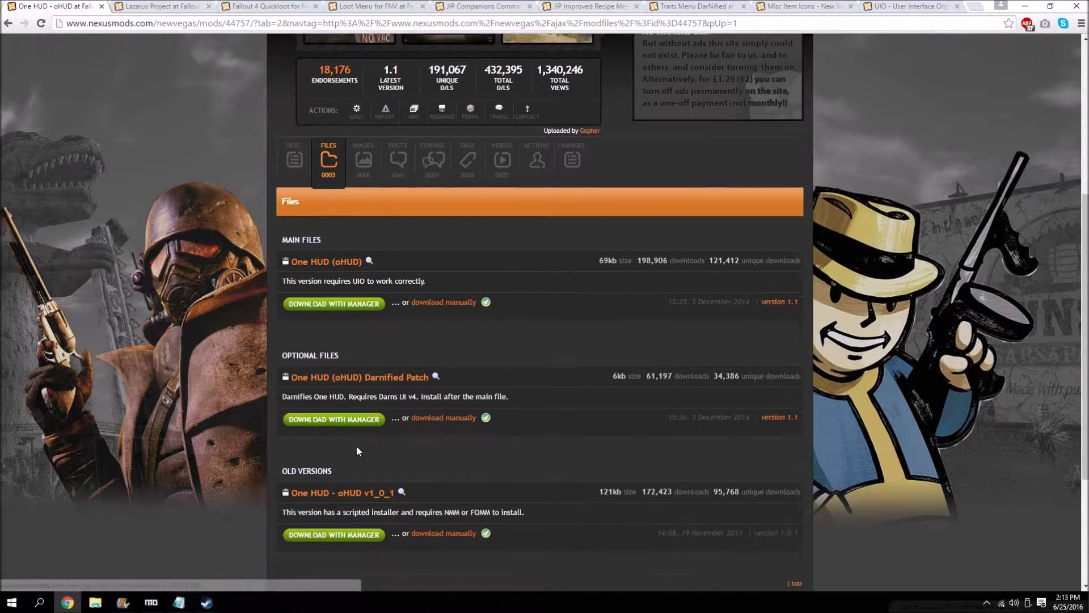
double_click(342, 331)
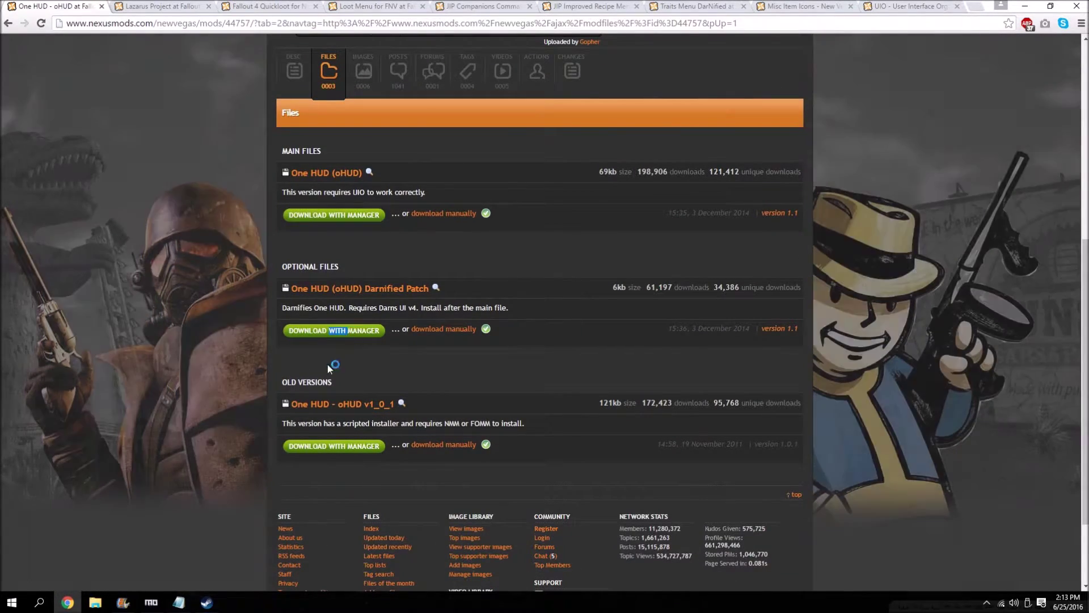
click(151, 602)
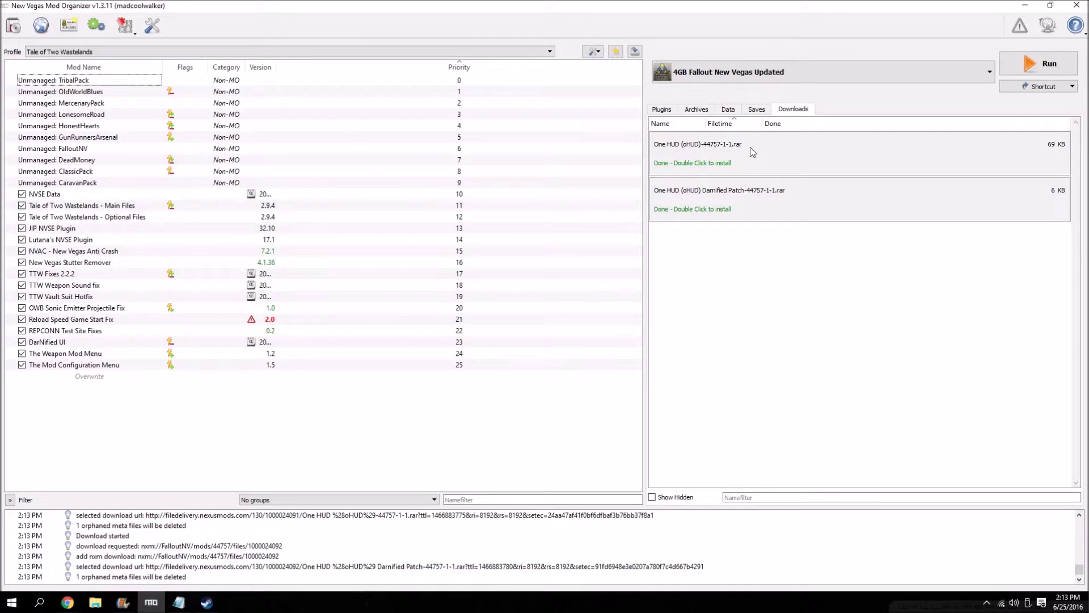
- Install One HUD - oHUD manually and remove its archive from the downloads list
double_click(752, 152)
click(547, 345)
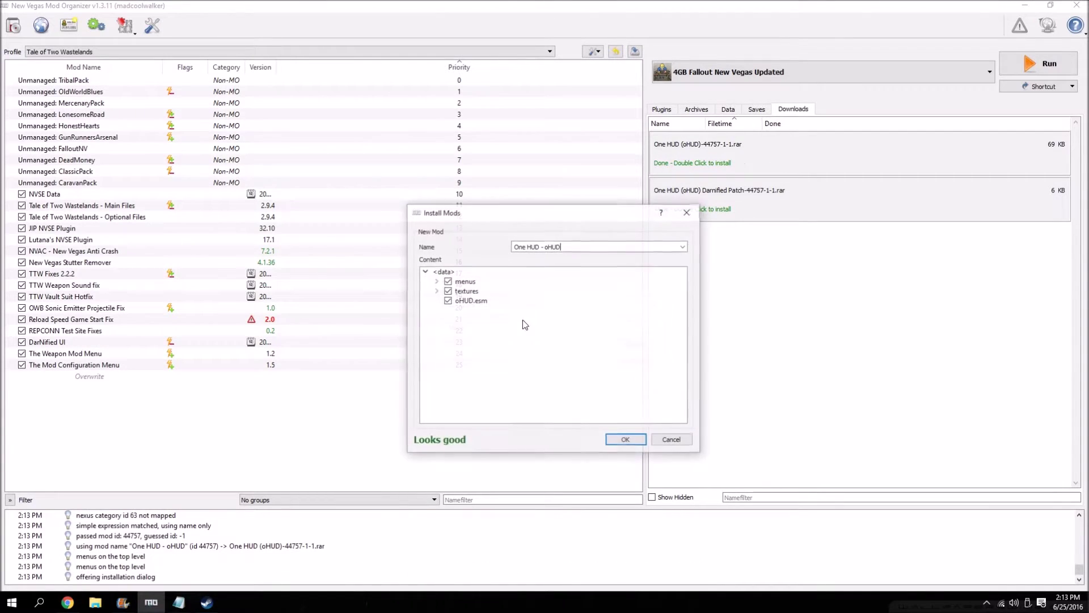
click(626, 440)
right_click(697, 151)
click(732, 183)
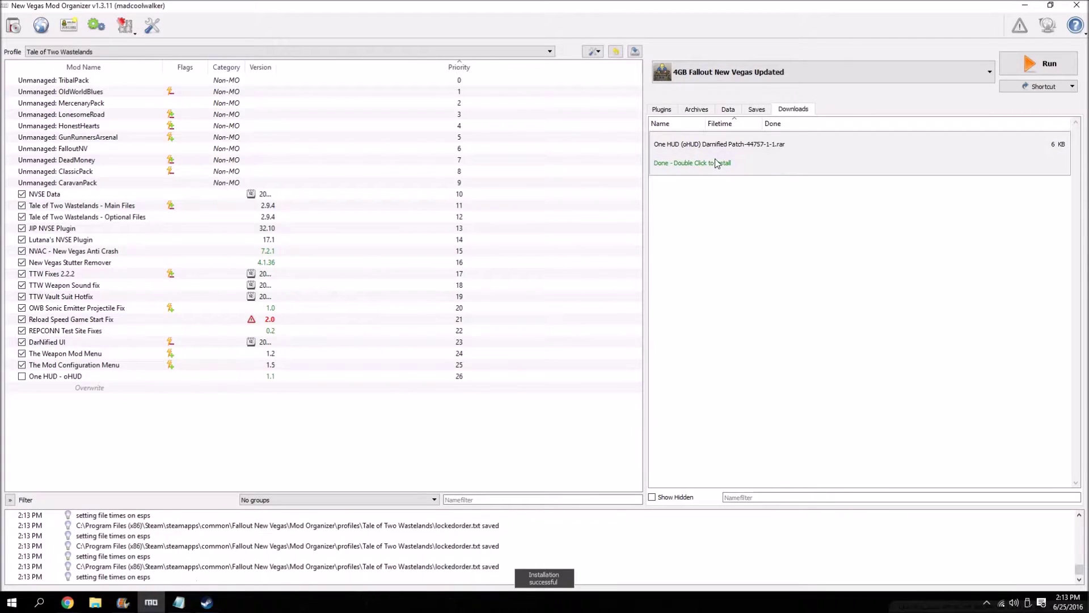
- Merge the Darnified Patch into One HUD - oHUD and remove its download from view
double_click(713, 162)
click(558, 347)
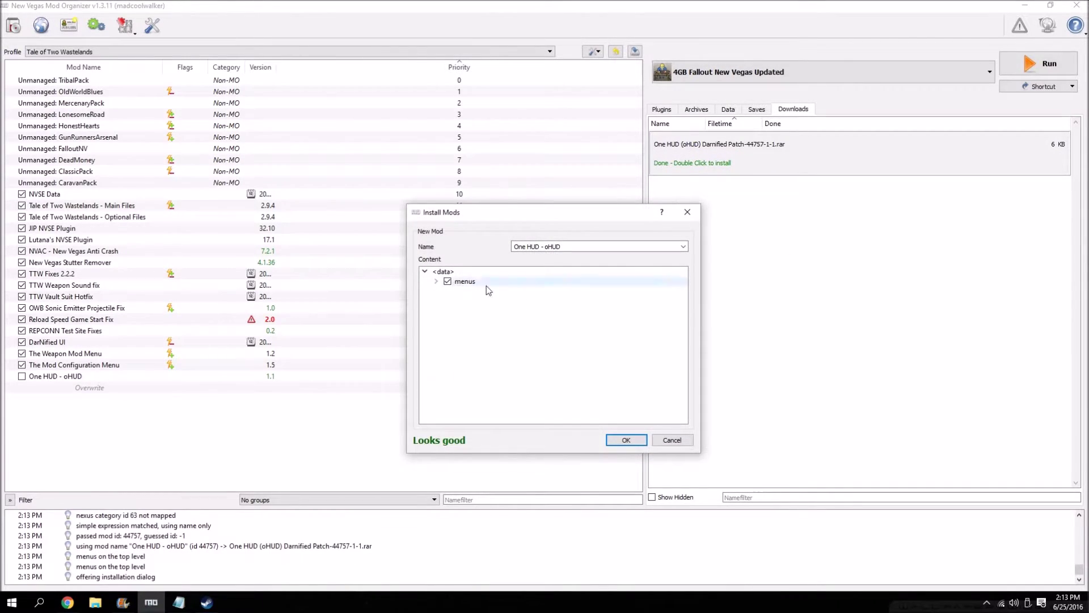
click(626, 440)
drag(546, 282, 515, 264)
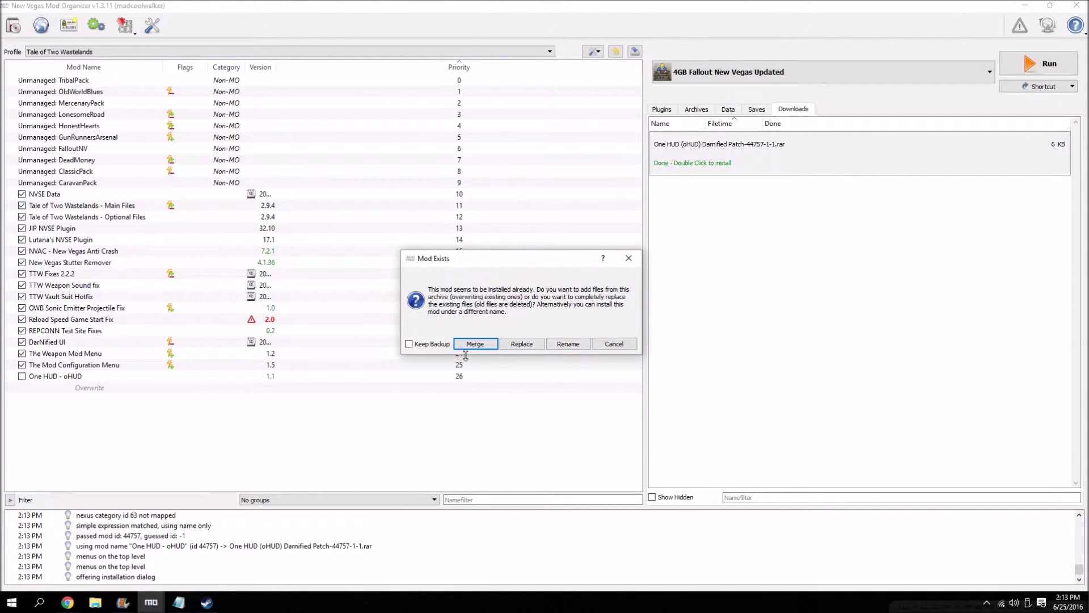
click(481, 347)
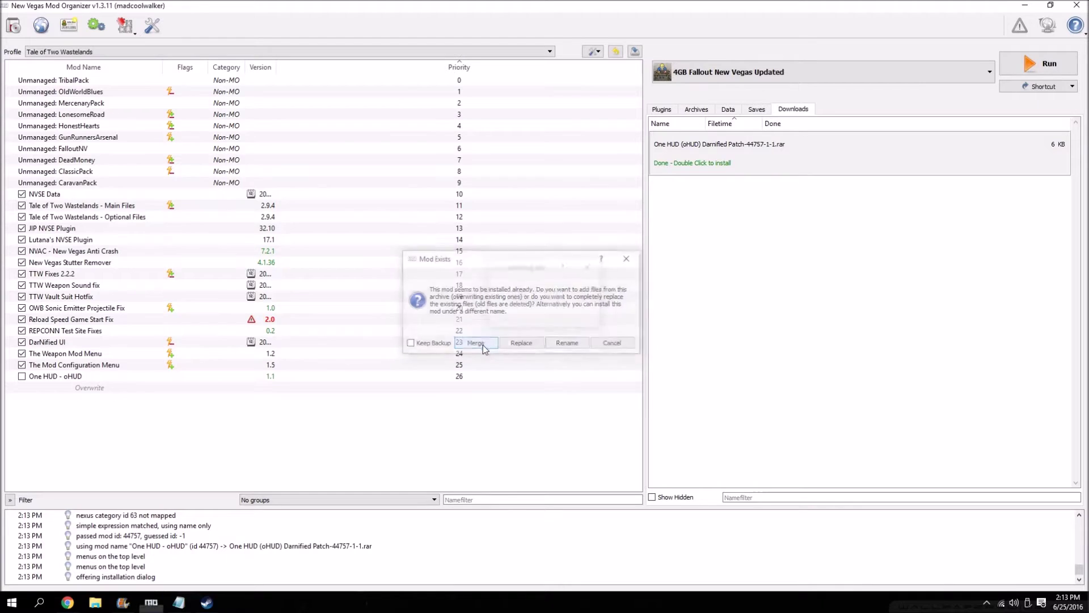
right_click(737, 166)
click(784, 199)
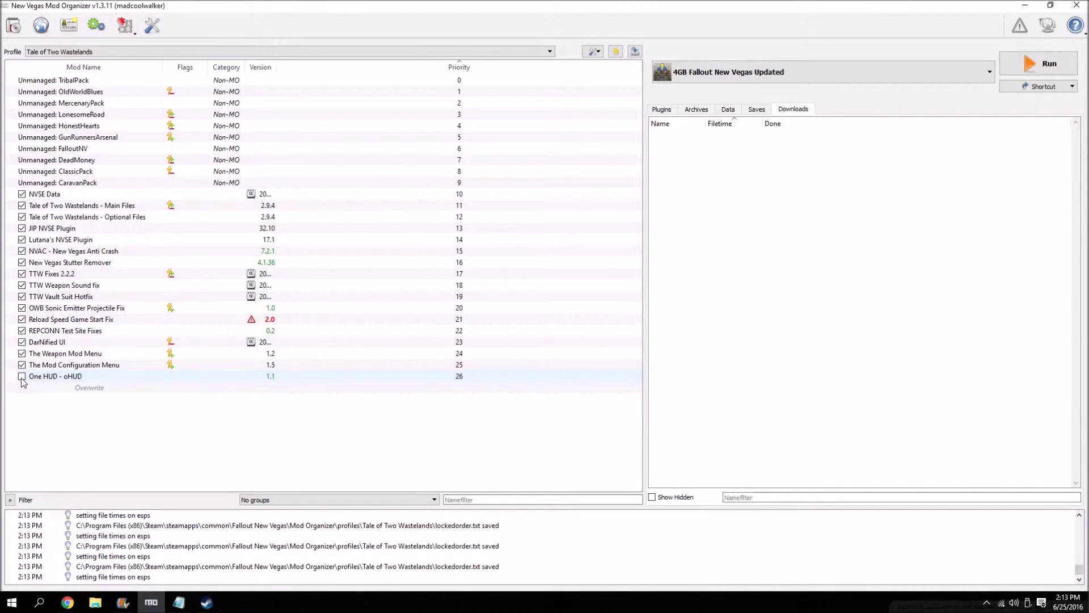
click(66, 603)
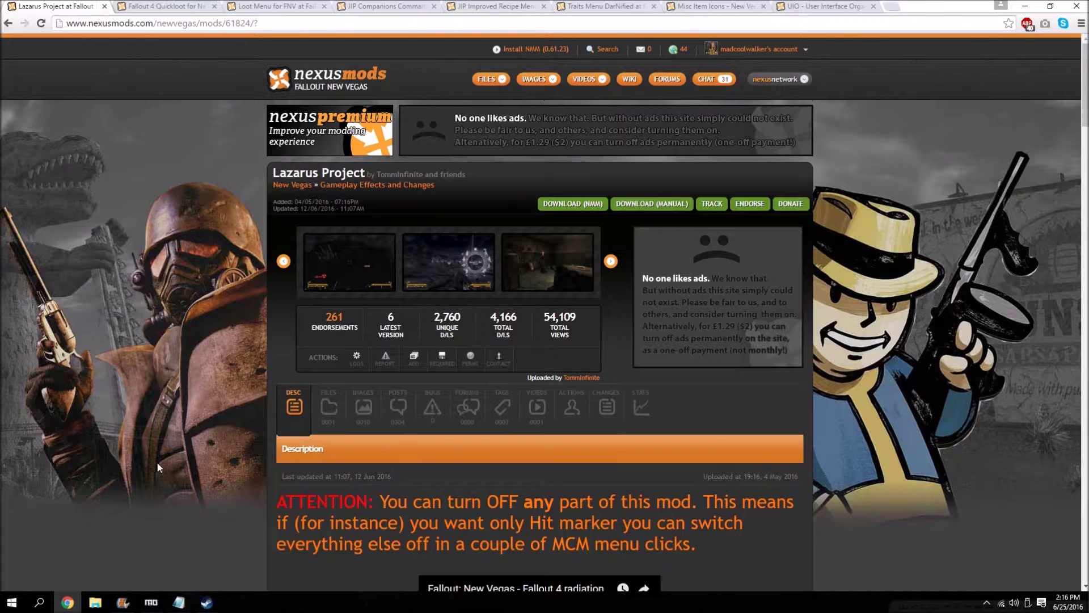
click(151, 603)
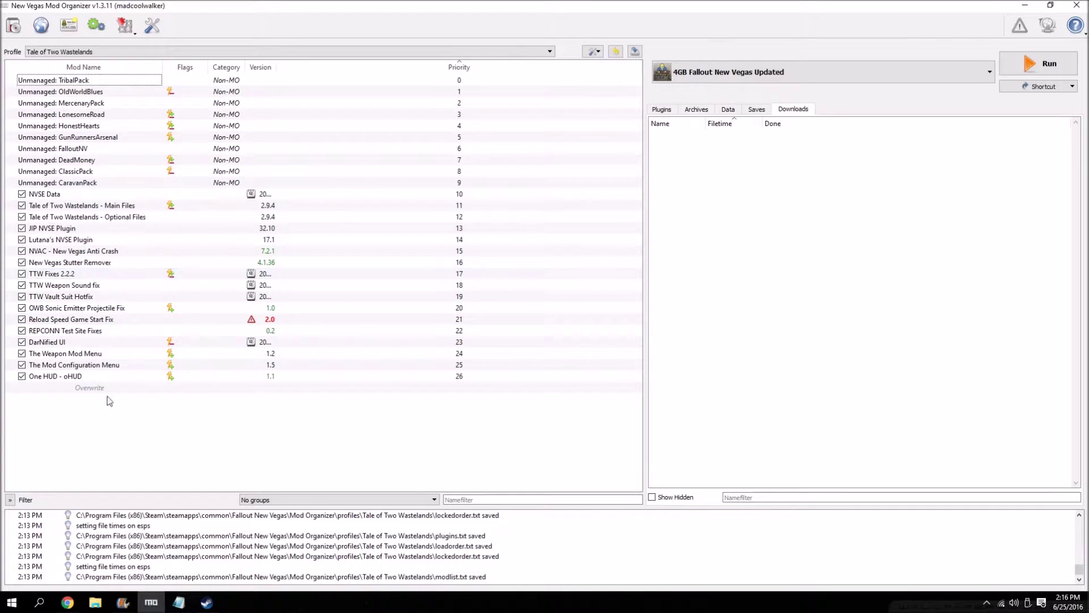
click(67, 603)
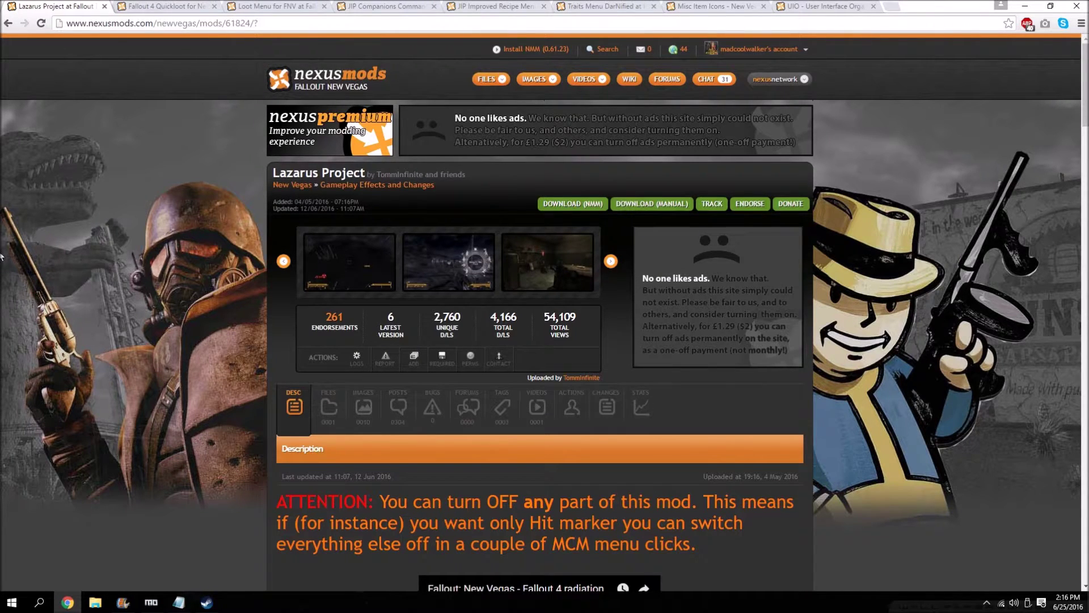
scroll(75, 188, down, 1)
scroll(75, 187, up, 1)
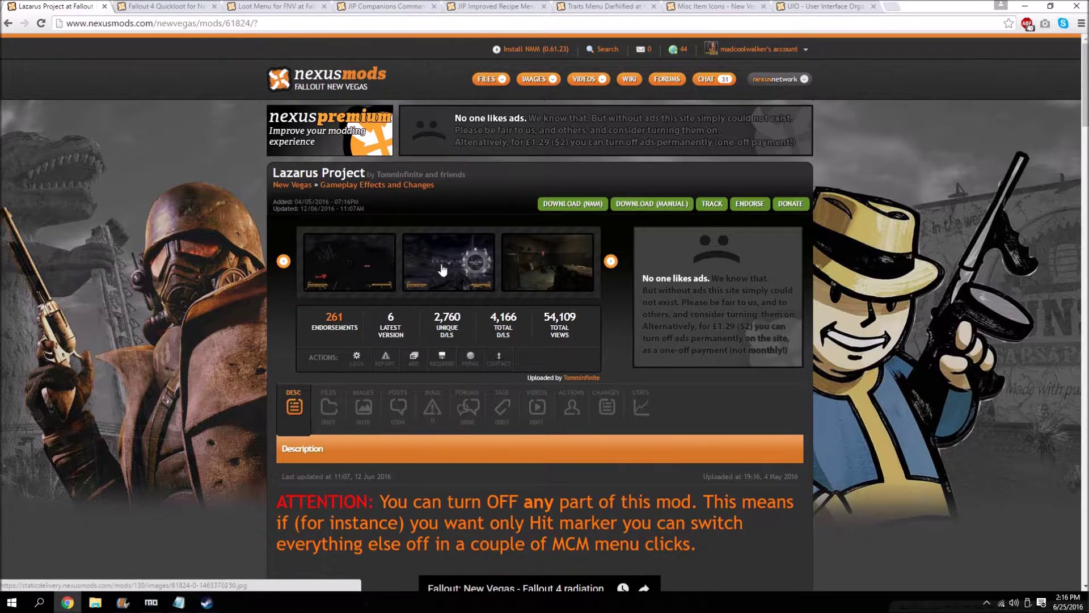
scroll(224, 257, down, 8)
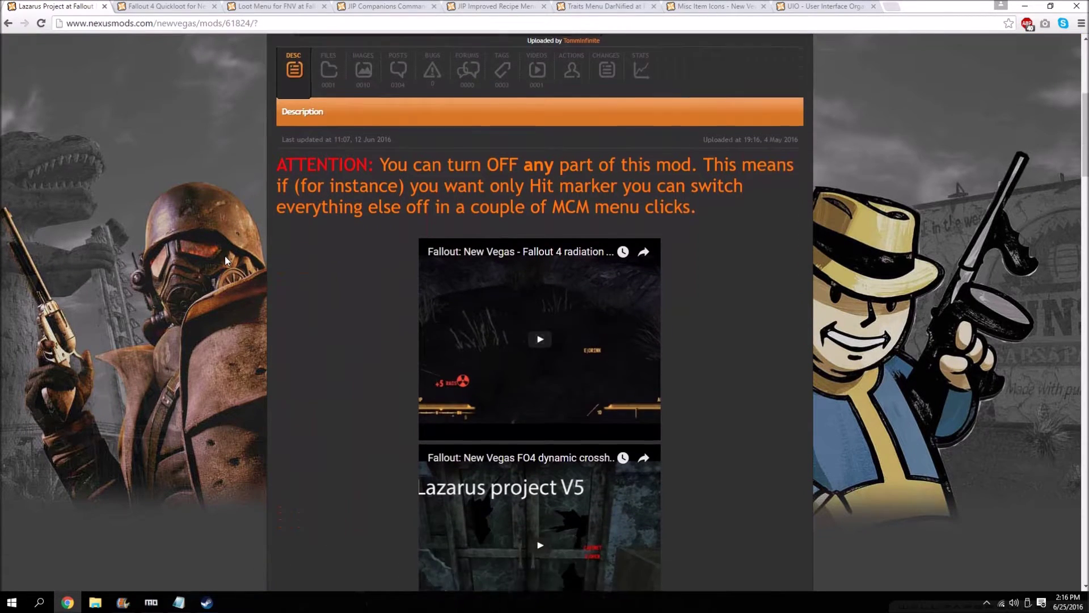